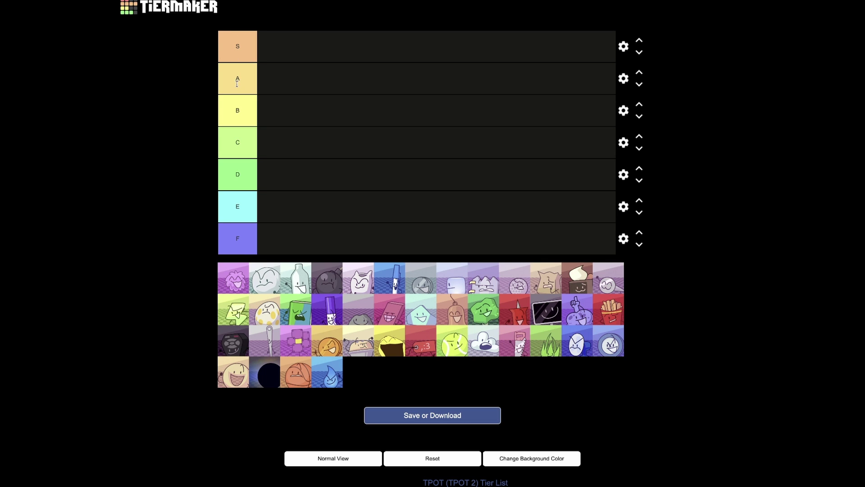
scroll(244, 143, "down", 1)
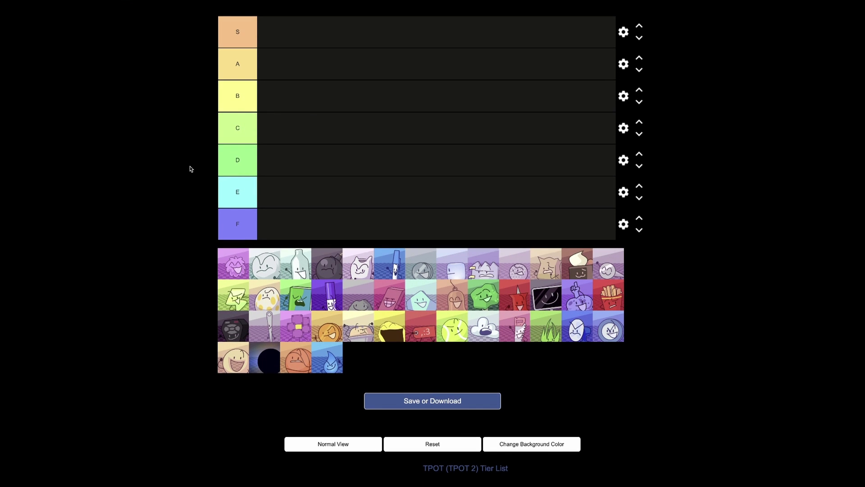
scroll(191, 164, "up", 1)
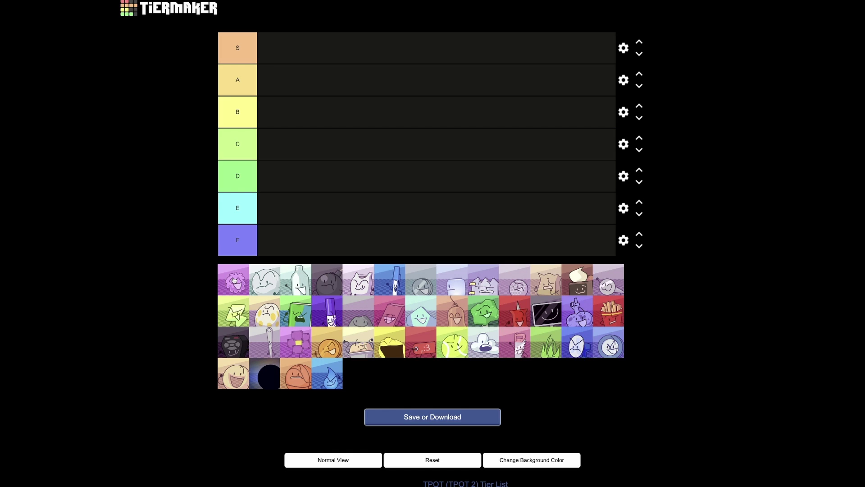
- Place the purple fluffy character in tier B and the white round character in tier S
left_click_drag(234, 279, 268, 120)
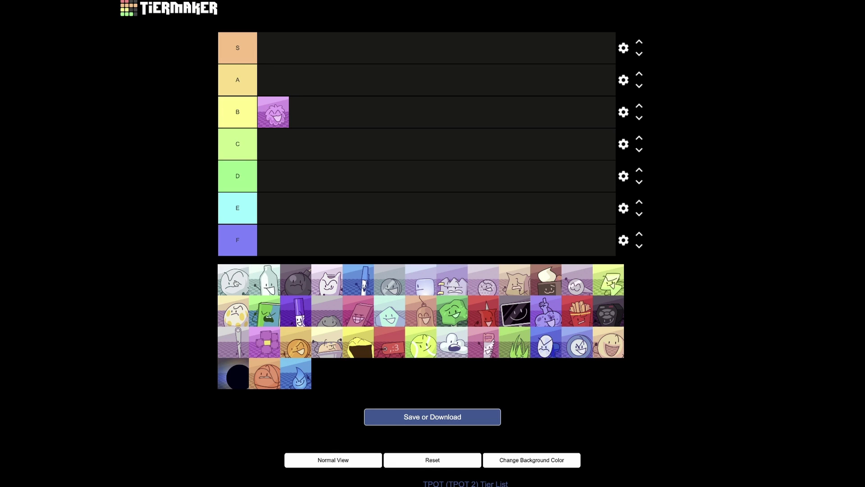
left_click_drag(235, 283, 222, 271)
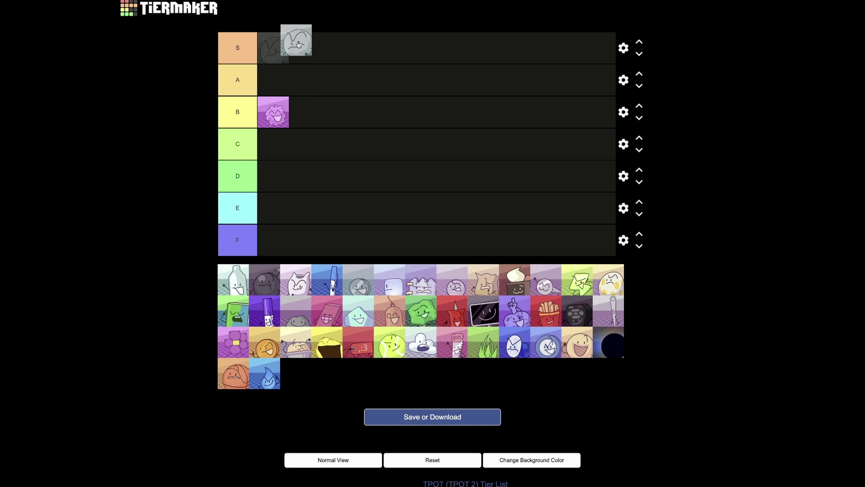
left_click_drag(222, 271, 294, 48)
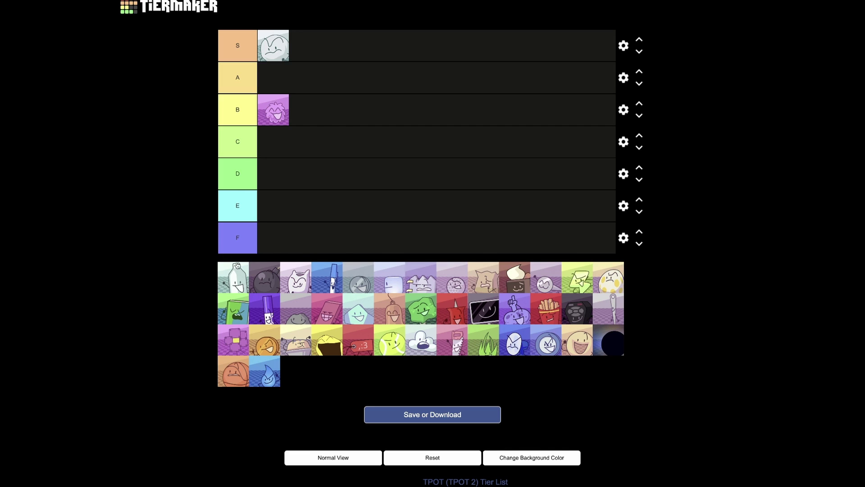
- Rank the bottle beside the purple one in B, the dark ball and blue marker in A, and the white cat in C
left_click_drag(237, 284, 314, 120)
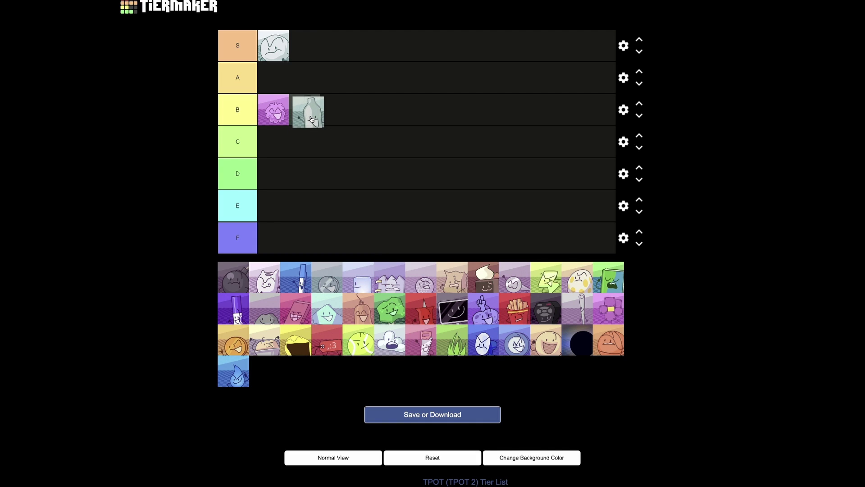
left_click_drag(312, 120, 313, 120)
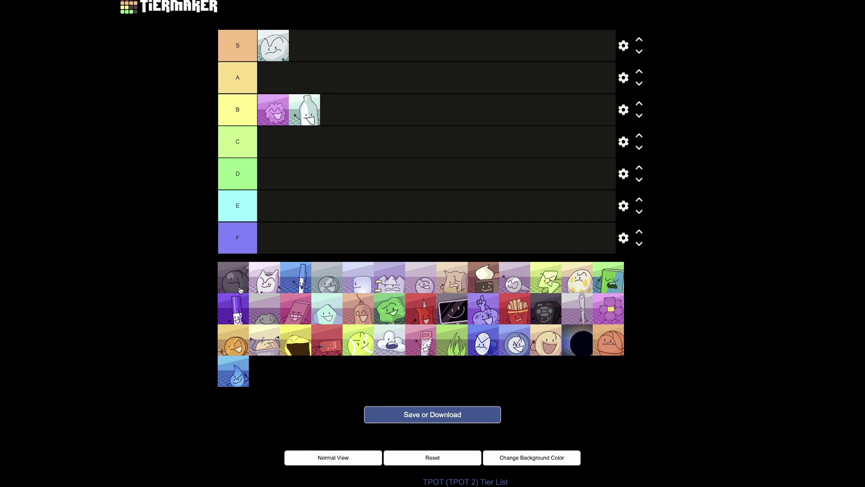
left_click_drag(240, 289, 349, 246)
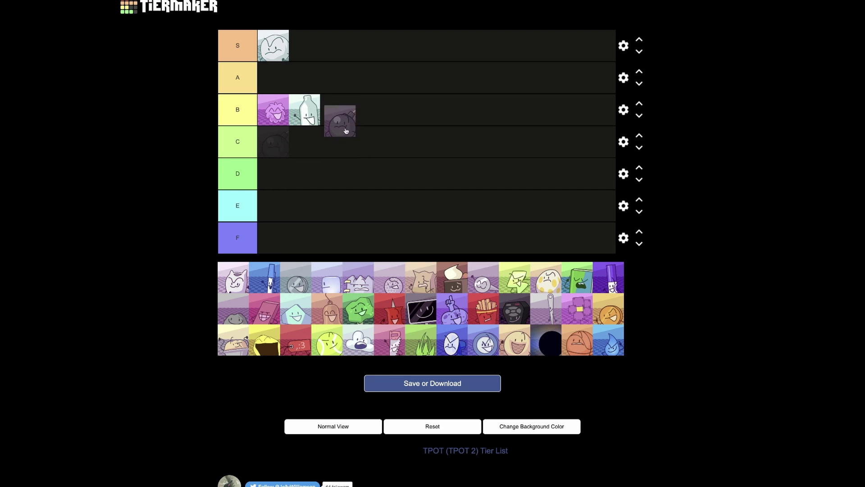
mouse_move(349, 247)
left_mouse_down()
mouse_move(343, 120)
mouse_move(276, 91)
left_mouse_up()
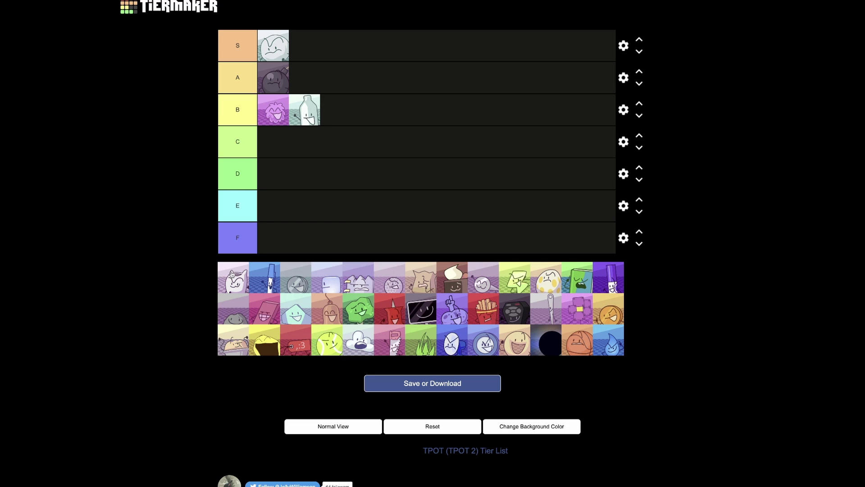
left_click_drag(234, 282, 272, 160)
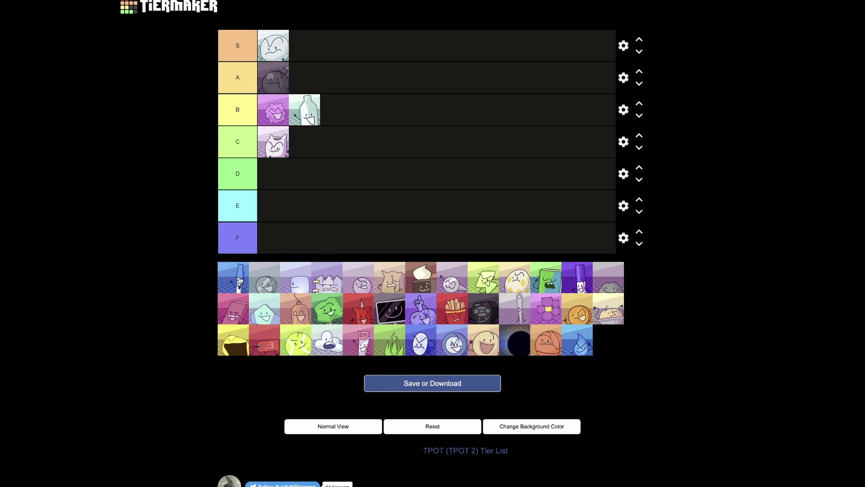
left_click_drag(239, 280, 334, 70)
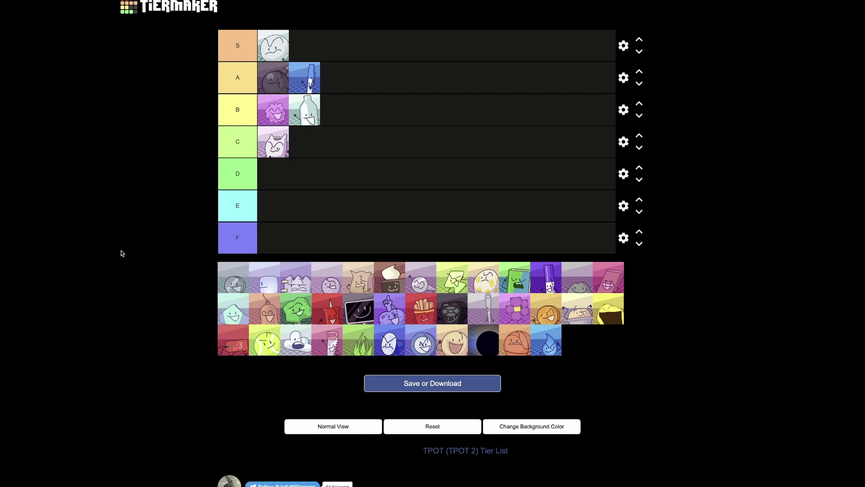
- Add the grey round character to tier A and the white square character to tier D
mouse_move(233, 277)
left_mouse_down()
mouse_move(268, 255)
mouse_move(246, 225)
left_mouse_up()
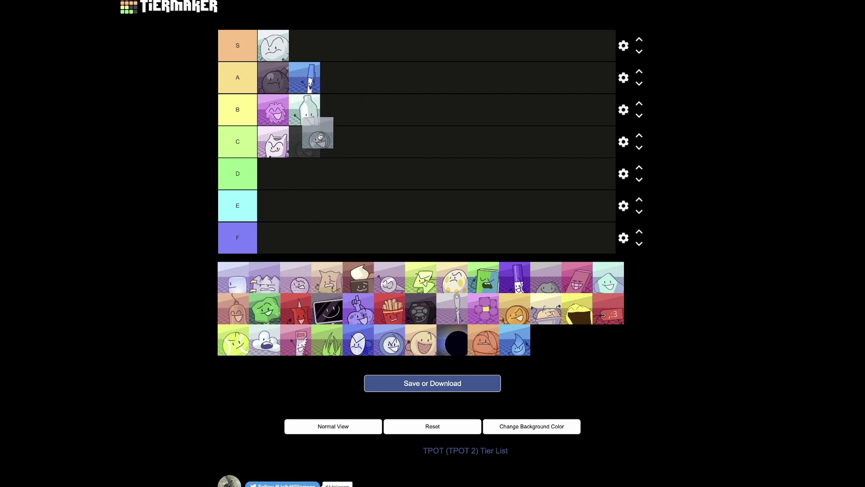
mouse_move(245, 229)
left_mouse_down()
mouse_move(342, 112)
mouse_move(344, 85)
left_mouse_up()
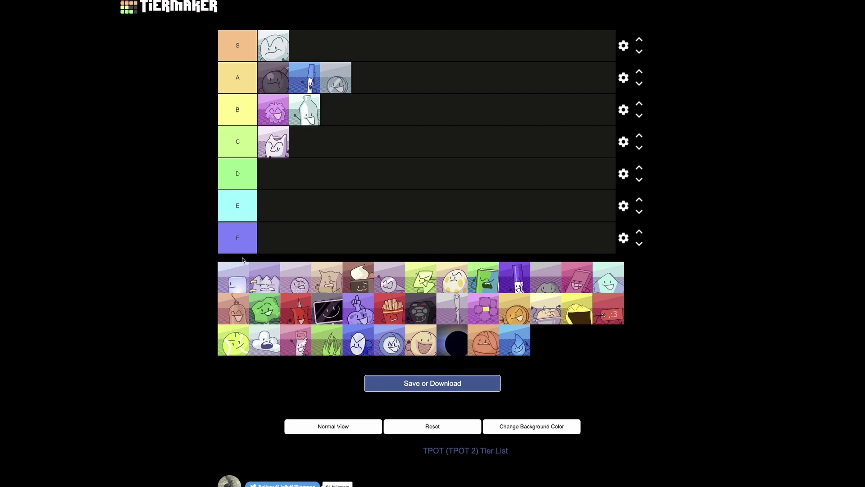
mouse_move(235, 283)
left_mouse_down()
mouse_move(218, 284)
mouse_move(308, 197)
mouse_move(308, 175)
left_mouse_up()
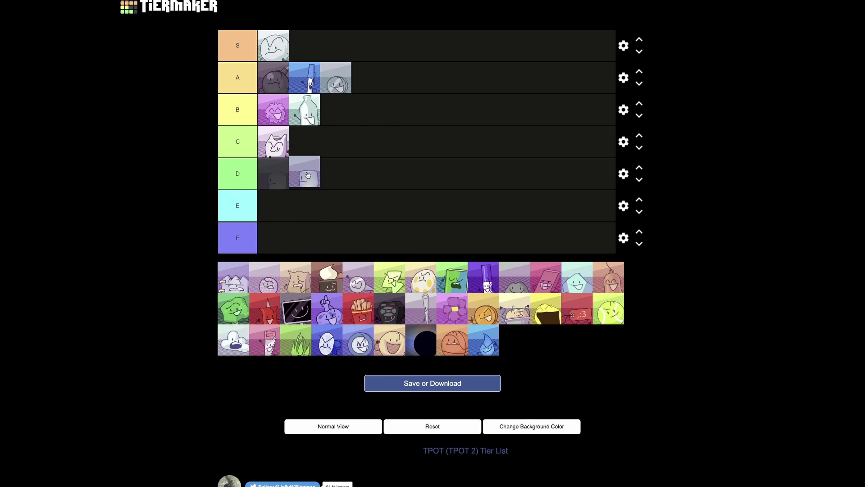
mouse_move(307, 174)
left_mouse_down()
mouse_move(299, 204)
mouse_move(281, 184)
left_mouse_up()
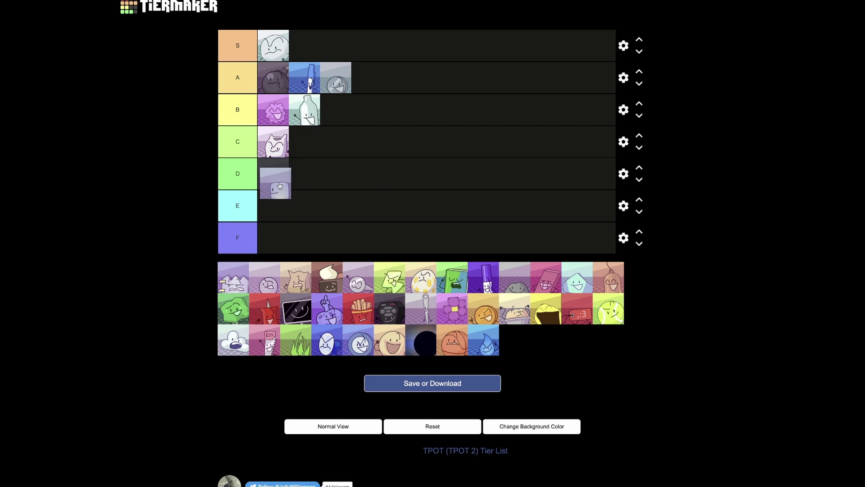
left_click_drag(282, 184, 281, 189)
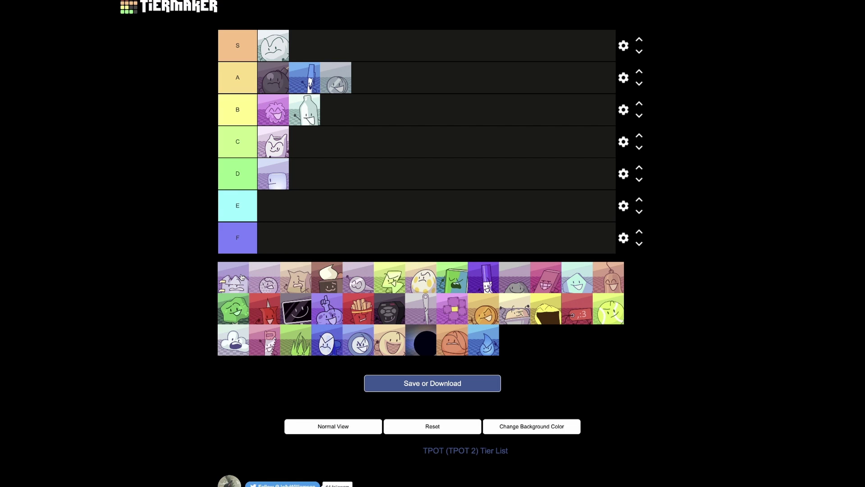
- Put the purple spiky character third in B, the pink round one in A, and the tan one in C
mouse_move(242, 277)
left_mouse_down()
mouse_move(355, 107)
mouse_move(386, 106)
left_mouse_up()
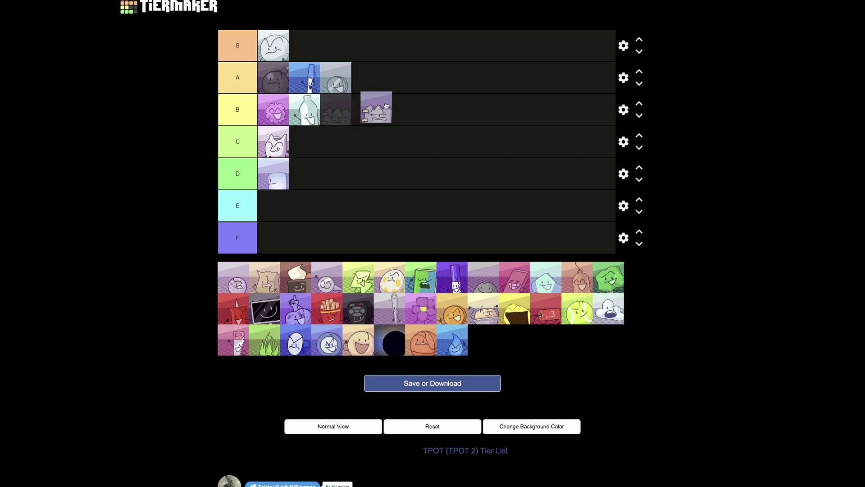
left_click_drag(384, 106, 385, 105)
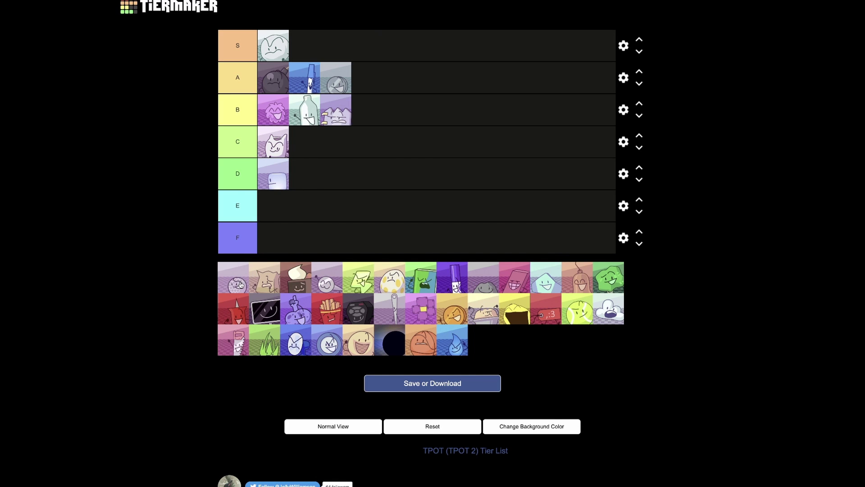
mouse_move(250, 270)
left_mouse_down()
mouse_move(387, 135)
mouse_move(372, 84)
left_mouse_up()
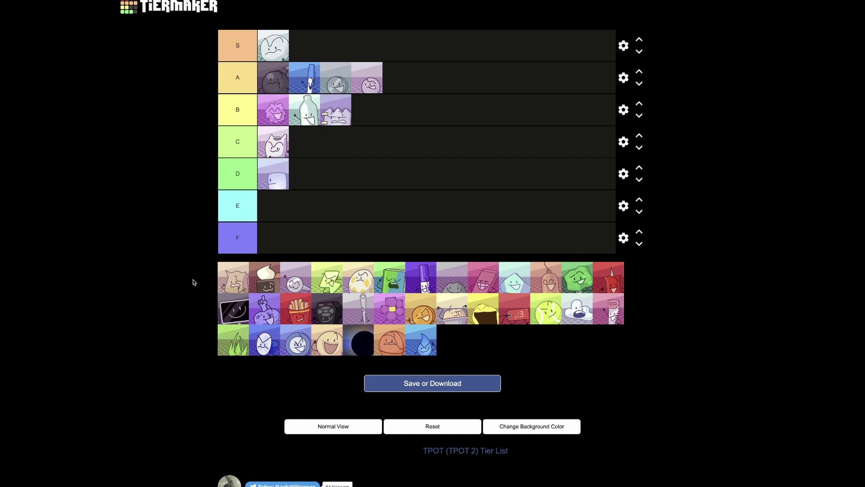
left_click_drag(227, 283, 220, 284)
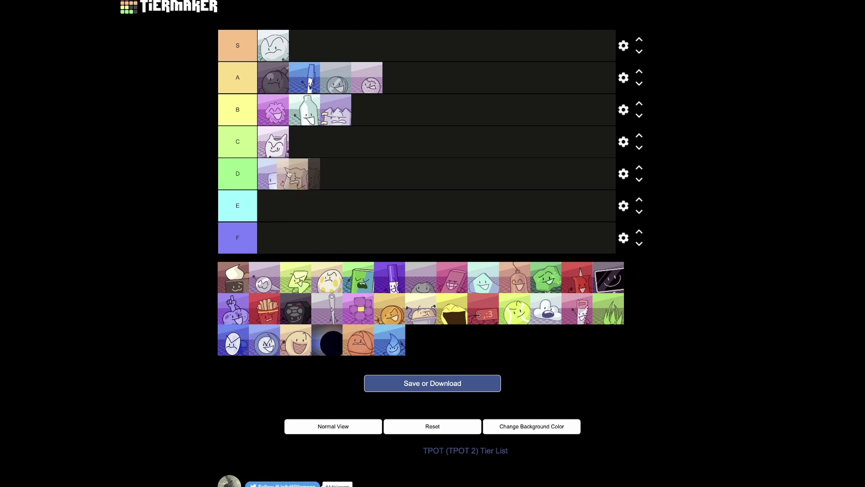
left_click_drag(219, 283, 310, 143)
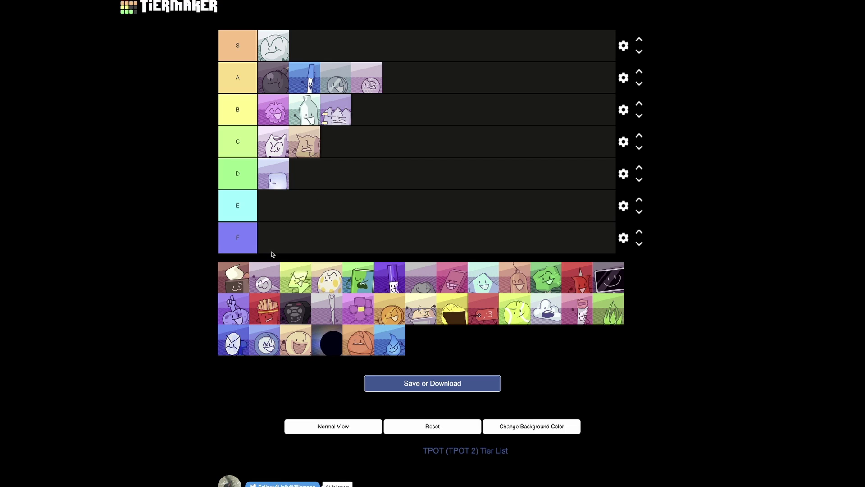
- Rank the brown cake character in tier F and the lilac round character in tier E
left_click_drag(244, 284, 316, 50)
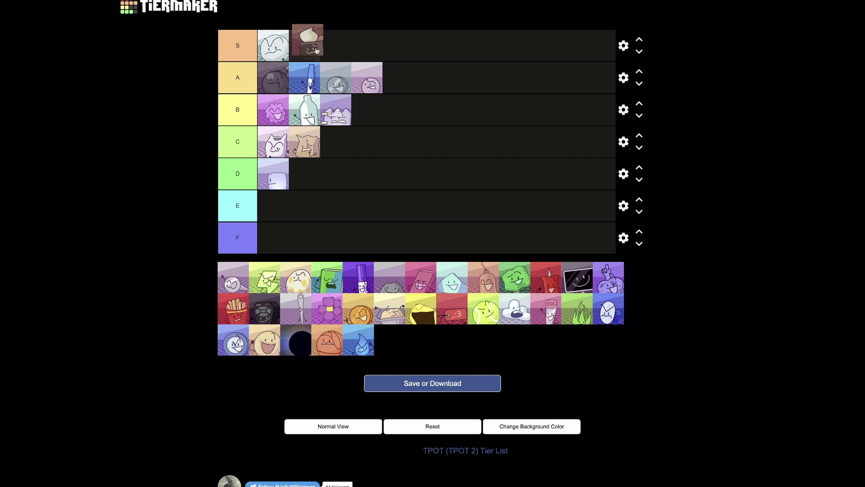
left_click_drag(317, 50, 299, 246)
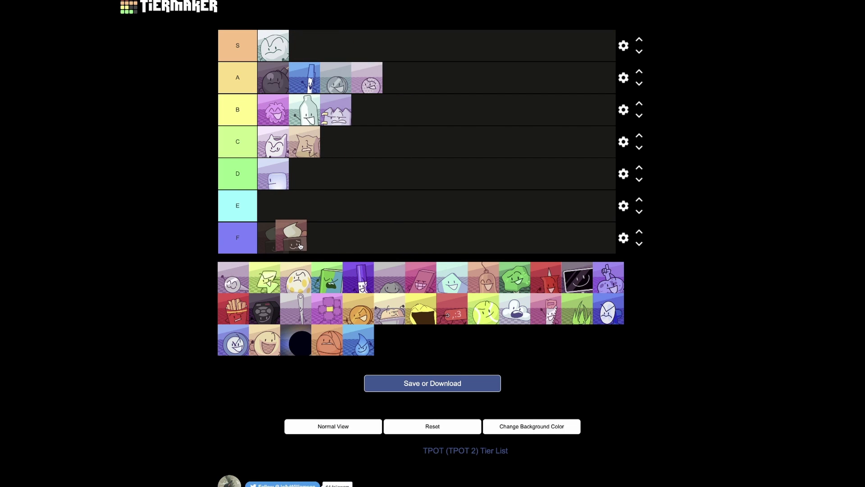
left_click_drag(300, 247, 299, 247)
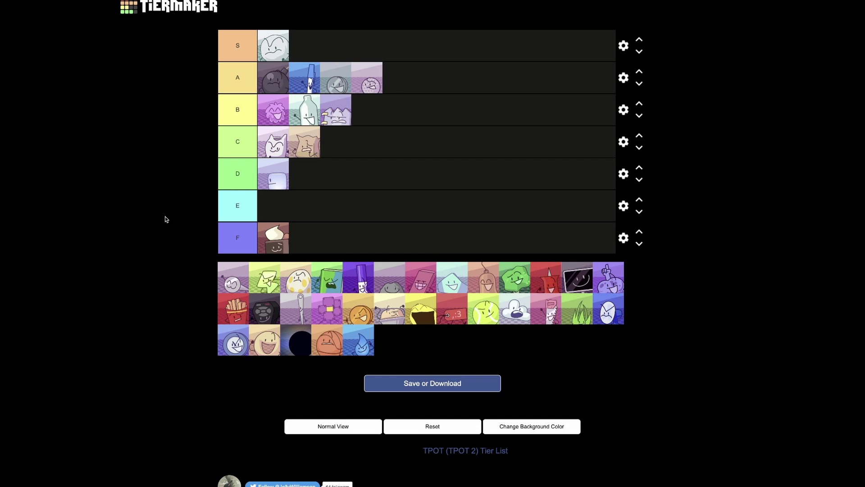
mouse_move(240, 283)
left_mouse_down()
mouse_move(266, 245)
mouse_move(339, 217)
mouse_move(343, 186)
mouse_move(323, 210)
left_mouse_up()
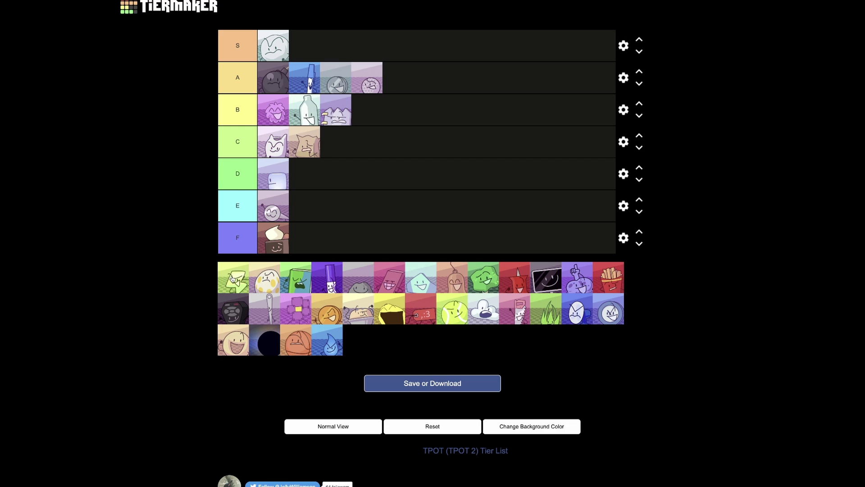
- Add the green star-like and green book characters to tier B and the purple character to tier A
left_click_drag(234, 277, 383, 119)
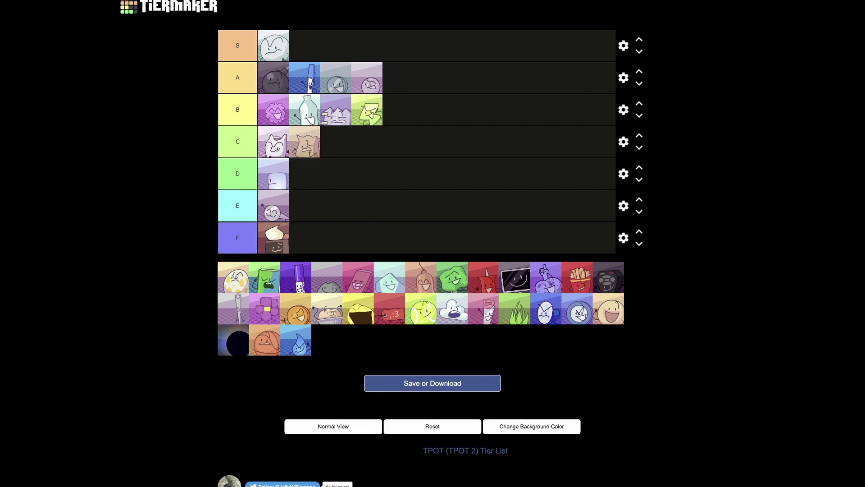
mouse_move(237, 274)
left_mouse_down()
mouse_move(263, 261)
mouse_move(258, 252)
mouse_move(353, 141)
left_mouse_up()
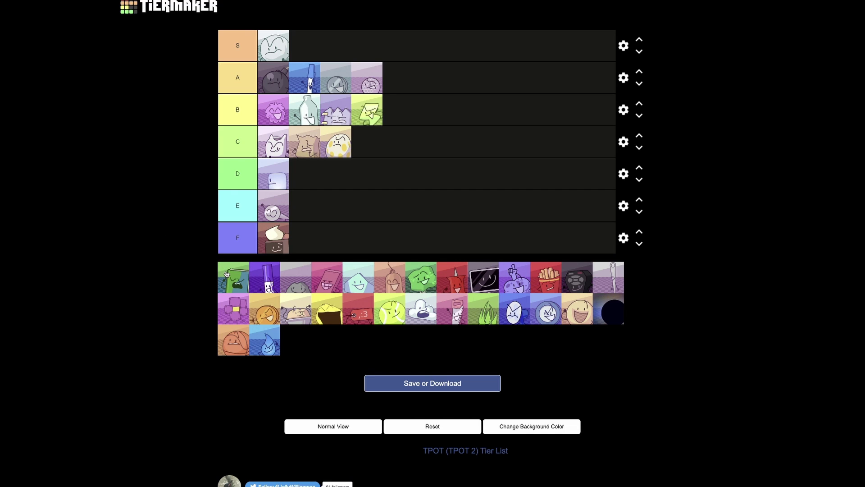
mouse_move(225, 273)
left_mouse_down()
mouse_move(419, 108)
mouse_move(439, 122)
left_mouse_up()
scroll(245, 266, "down", 1)
scroll(439, 123, "up", 1)
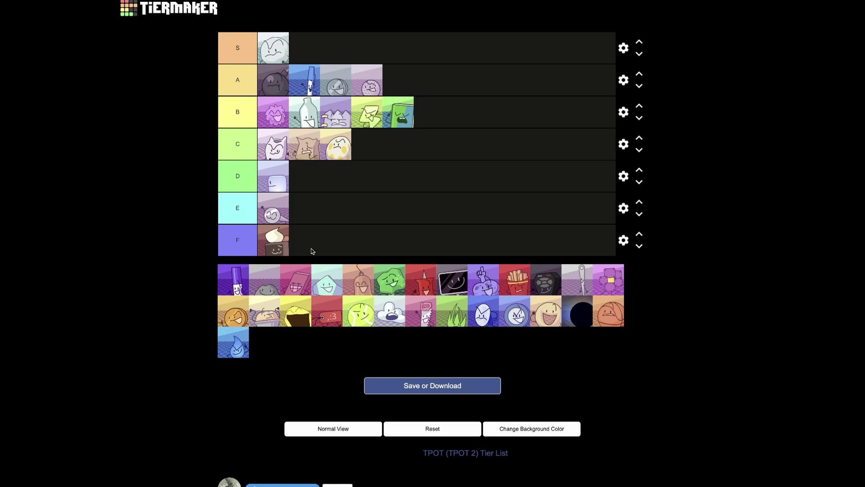
left_click_drag(244, 289, 249, 284)
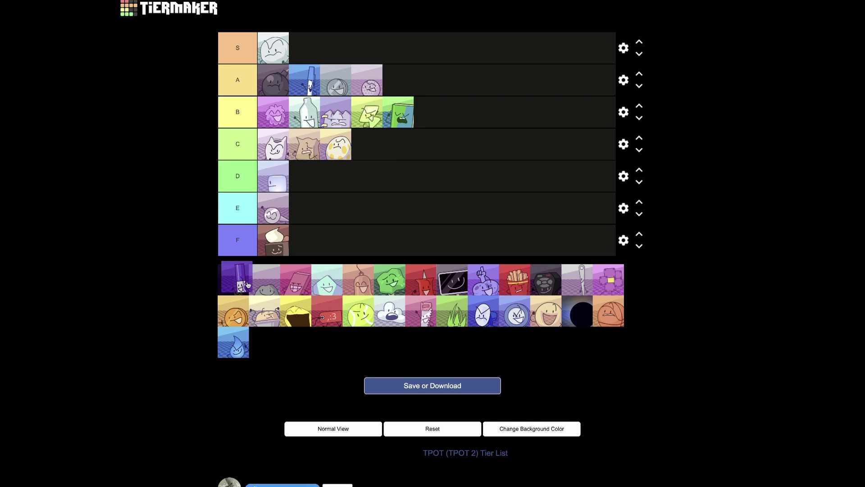
mouse_move(248, 285)
left_mouse_down()
mouse_move(440, 150)
mouse_move(425, 74)
mouse_move(414, 73)
left_mouse_up()
scroll(696, 135, "up", 1)
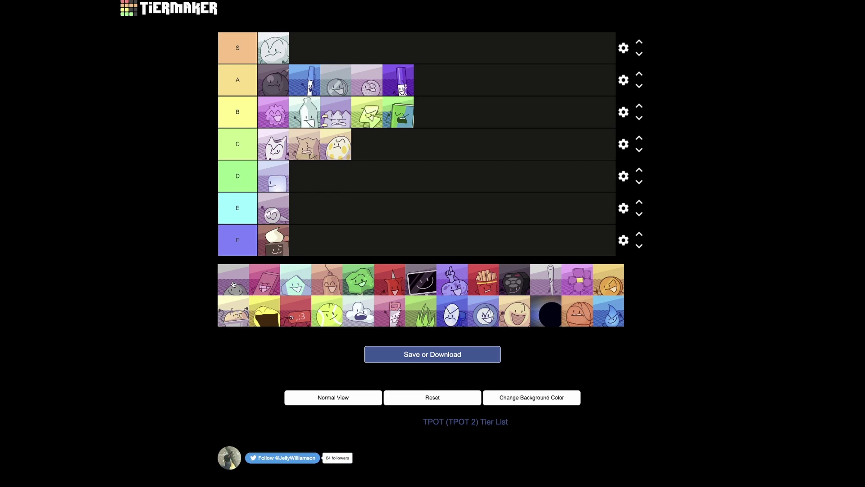
- Place the grey character in tier D and the pink eraser-like character at the end of tier B
left_click_drag(233, 284, 254, 263)
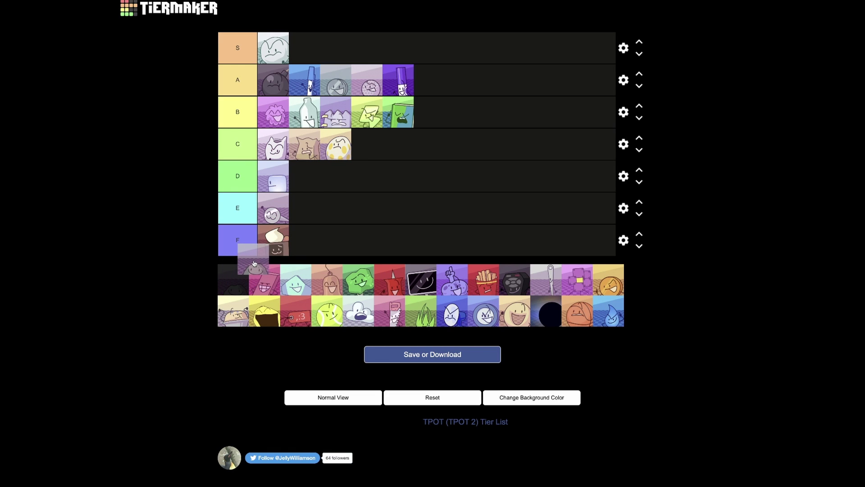
left_click_drag(254, 264, 307, 181)
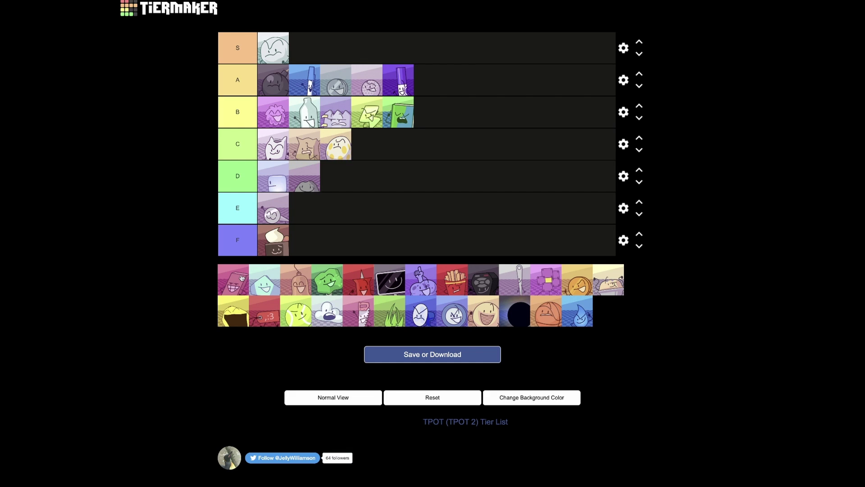
left_click_drag(241, 277, 462, 114)
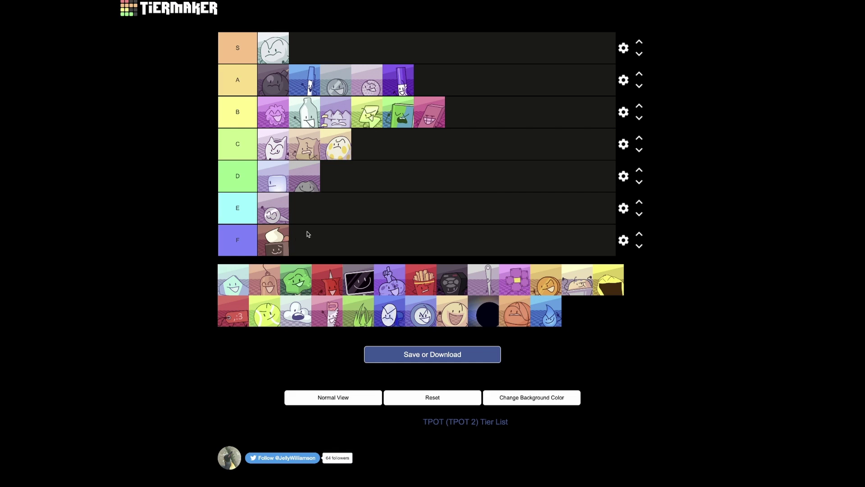
- Put the teal gem character at the end of tier B and the orange bell in tier F
left_click_drag(235, 282, 488, 120)
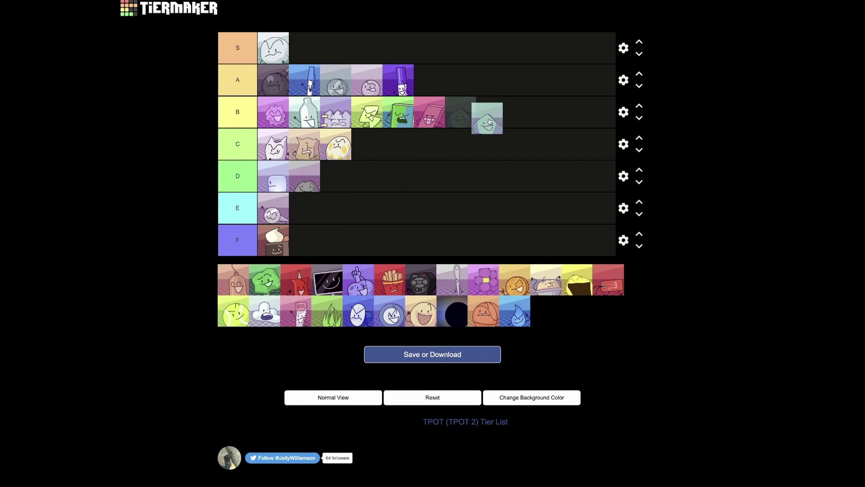
left_click_drag(491, 120, 488, 121)
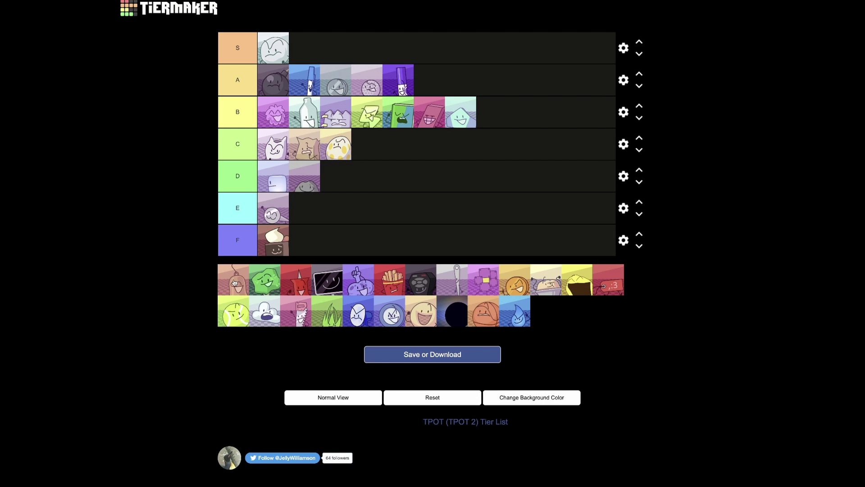
left_click_drag(235, 283, 316, 248)
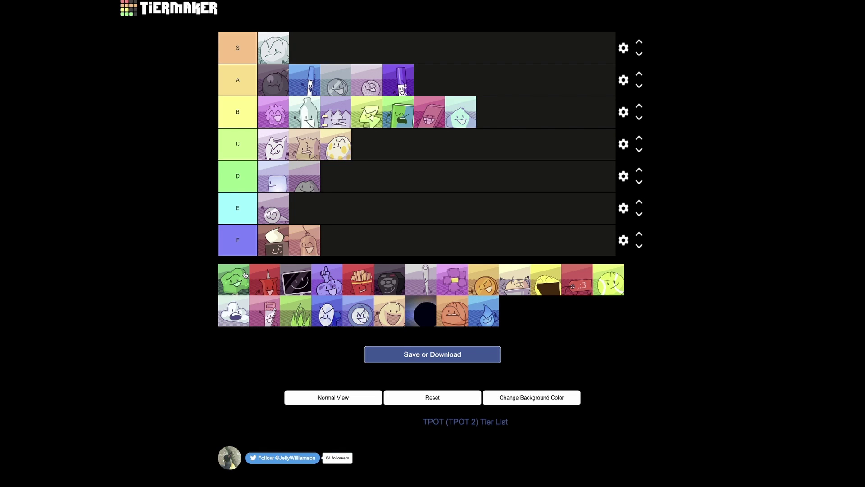
- Add the green character to the end of tier A, and the red and monitor characters to tier C
left_click_drag(246, 275, 490, 139)
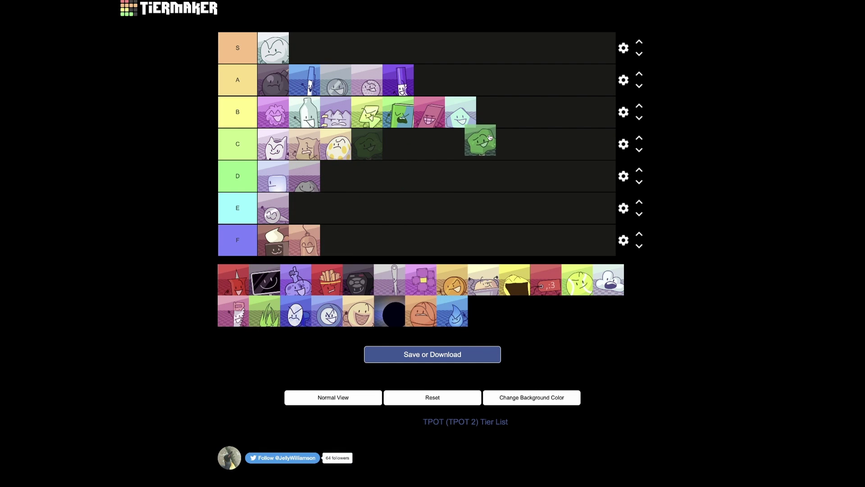
mouse_move(489, 137)
left_mouse_down()
mouse_move(501, 113)
mouse_move(477, 85)
left_mouse_up()
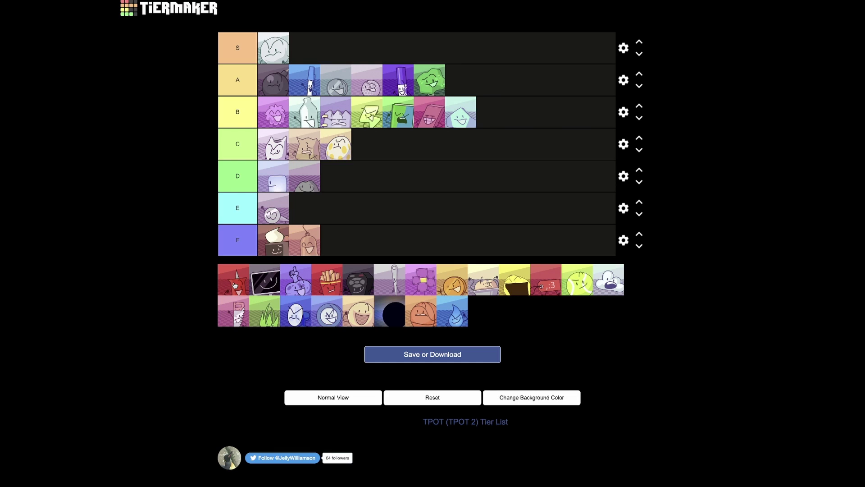
left_click_drag(235, 285, 371, 150)
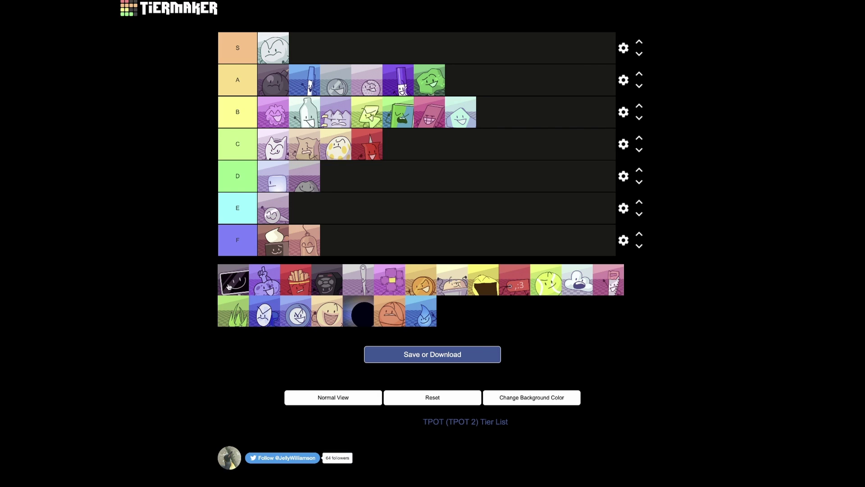
mouse_move(230, 287)
left_mouse_down()
mouse_move(374, 221)
mouse_move(492, 117)
mouse_move(446, 145)
left_mouse_up()
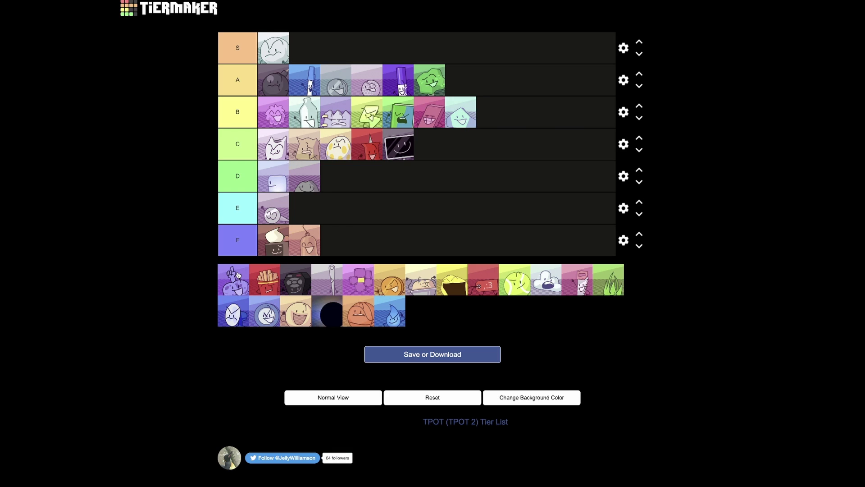
- Move the purple character past tier B and drop it at the front of tier C
left_click_drag(238, 276, 497, 119)
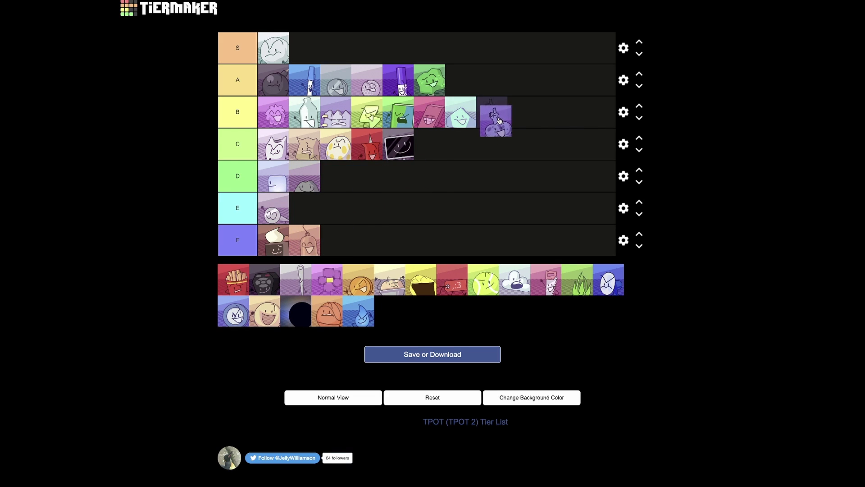
left_click_drag(498, 119, 500, 117)
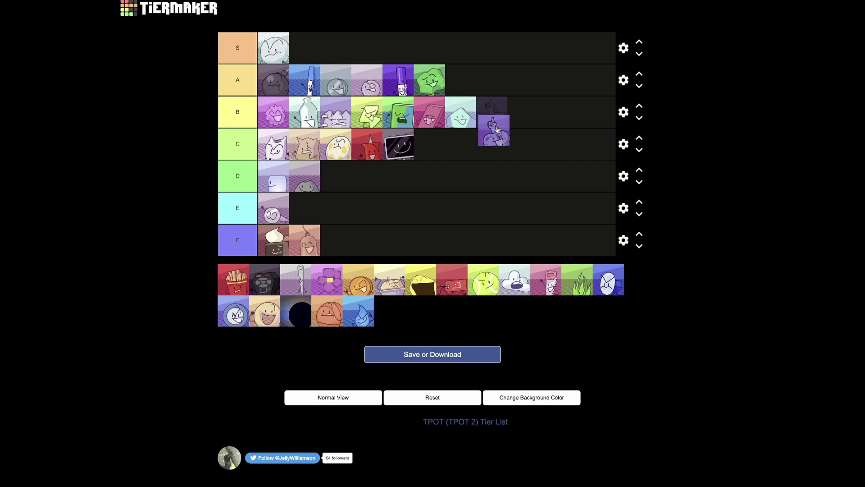
left_click_drag(501, 117, 487, 139)
mouse_move(429, 144)
left_mouse_down()
mouse_move(270, 142)
mouse_move(304, 144)
mouse_move(274, 152)
left_mouse_up()
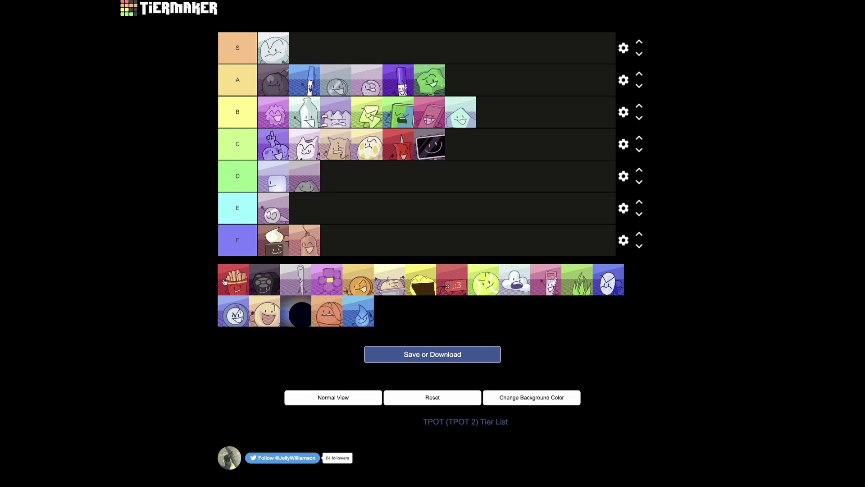
left_click_drag(225, 285, 230, 267)
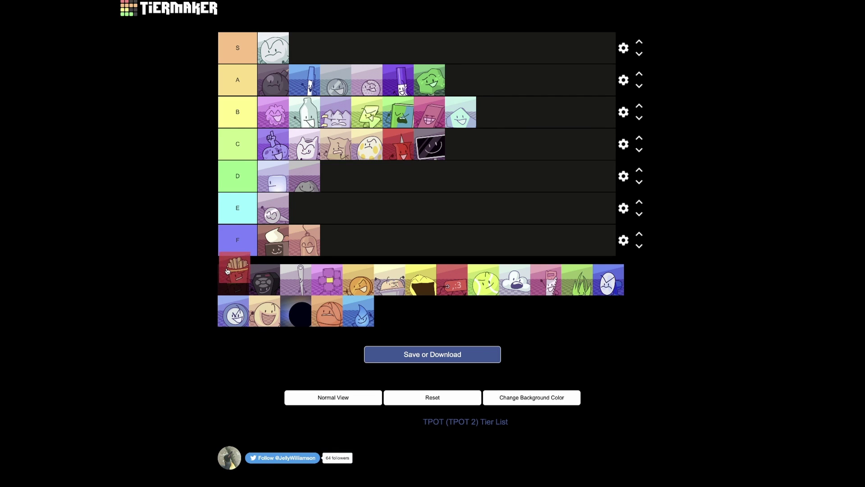
- Append the red fries, dark remote and white needle characters to tier B, in that order
left_click_drag(229, 268, 505, 115)
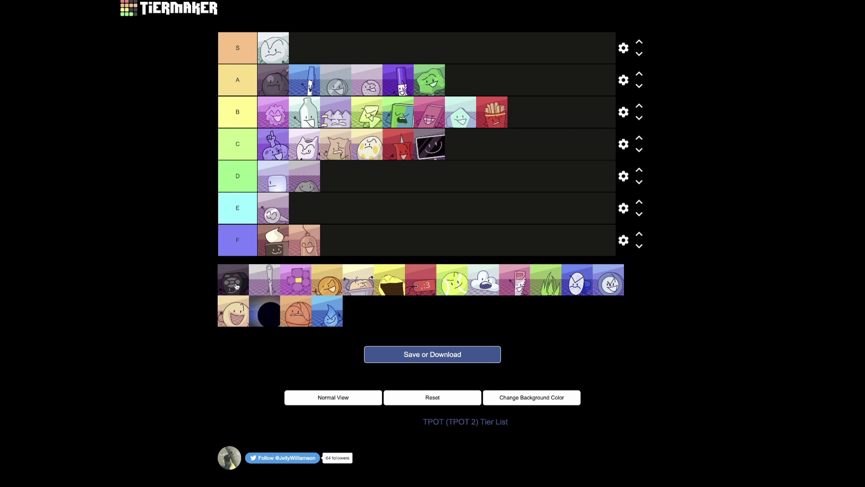
left_click_drag(236, 289, 522, 115)
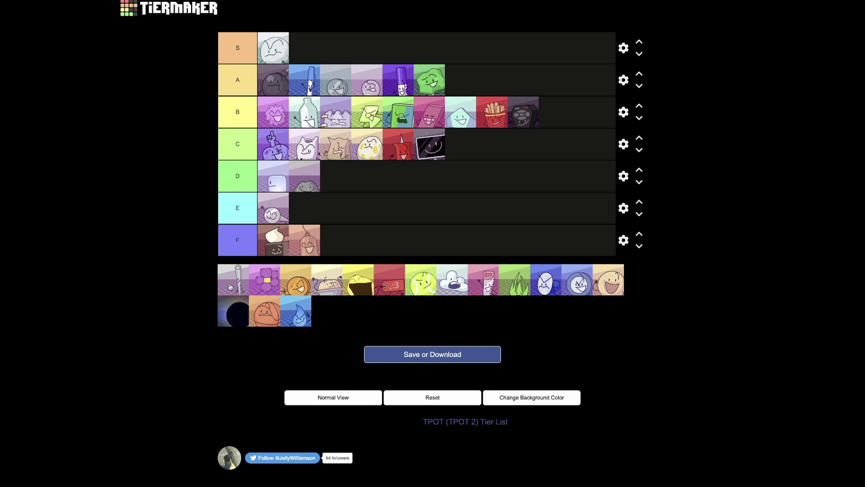
mouse_move(230, 287)
left_mouse_down()
mouse_move(242, 274)
mouse_move(481, 229)
mouse_move(470, 254)
mouse_move(555, 115)
left_mouse_up()
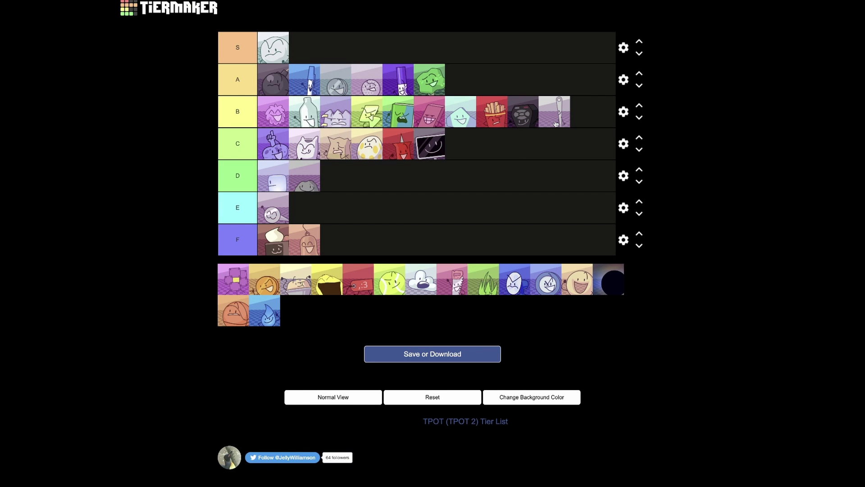
left_click_drag(555, 124, 559, 122)
- Rank the purple flower in D, the orange coin at the end of B, and the next character second in F
left_click_drag(233, 288, 257, 271)
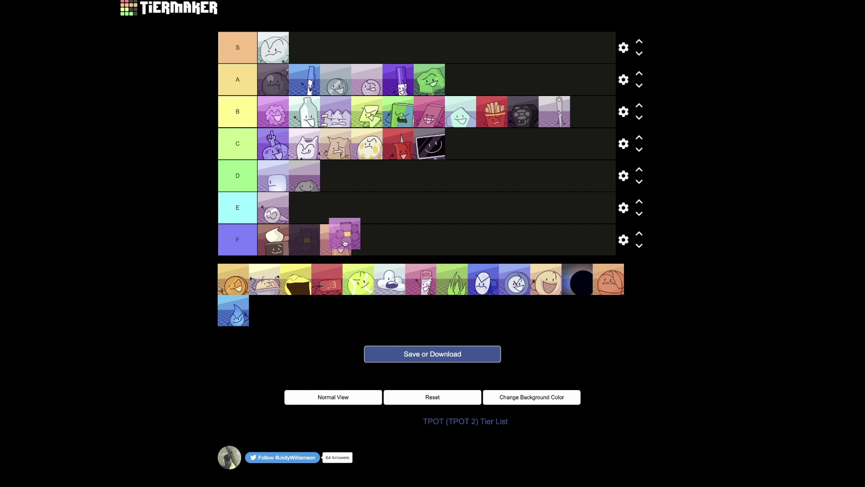
left_click_drag(344, 243, 362, 184)
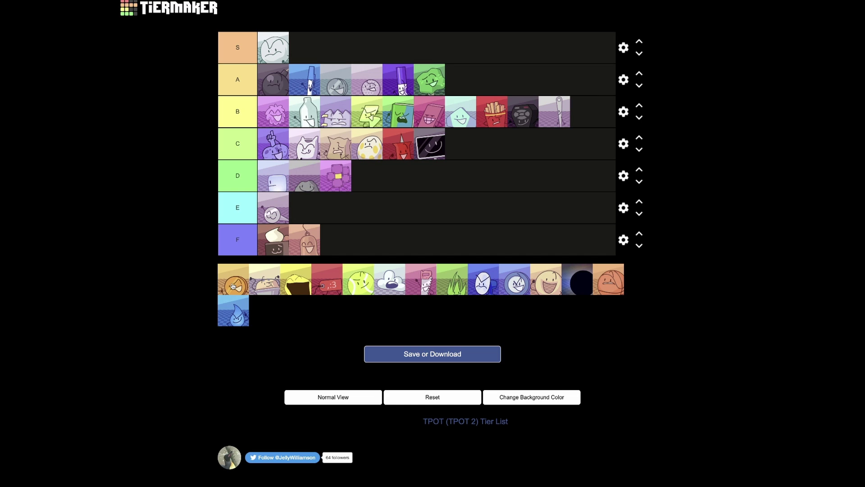
mouse_move(233, 284)
left_mouse_down()
mouse_move(451, 140)
mouse_move(581, 112)
left_mouse_up()
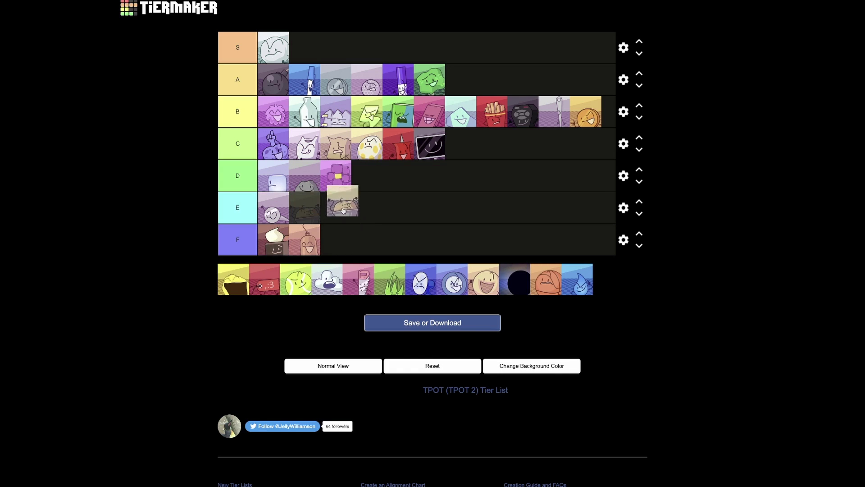
mouse_move(233, 279)
left_mouse_down()
mouse_move(365, 183)
mouse_move(338, 247)
mouse_move(355, 244)
left_mouse_up()
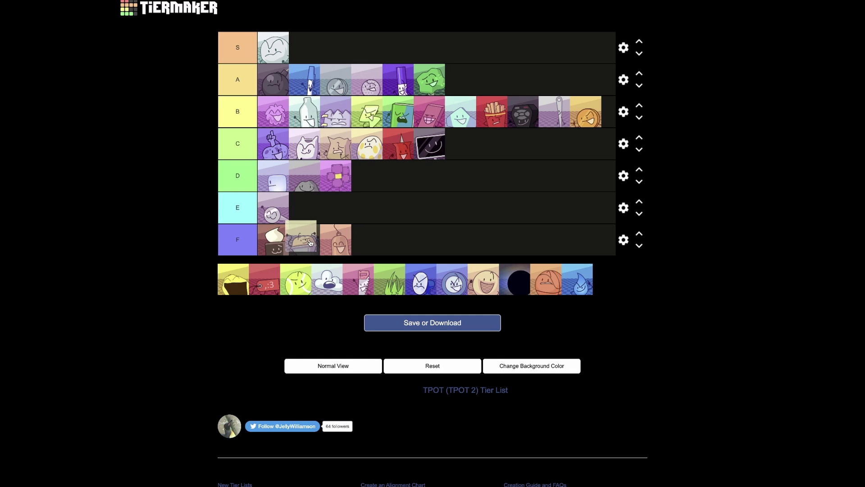
left_click_drag(356, 245, 305, 241)
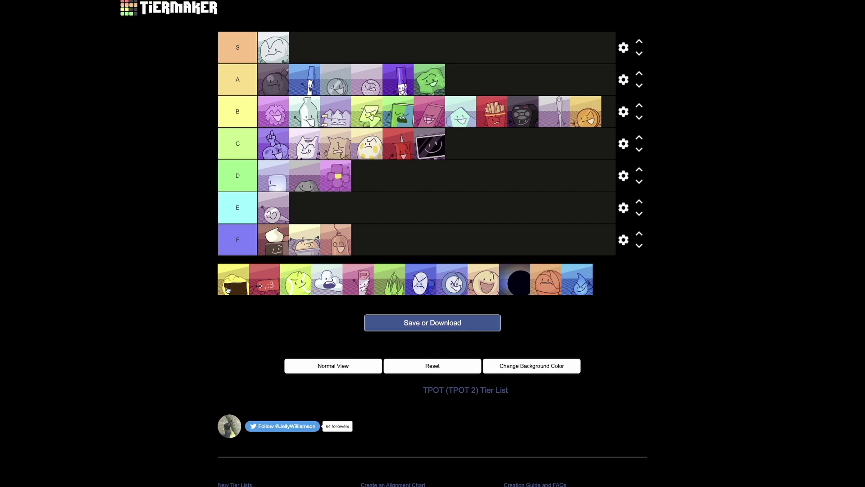
- Place the yellow character at the end of tier C and the red tag in tier B
left_click_drag(226, 290, 487, 147)
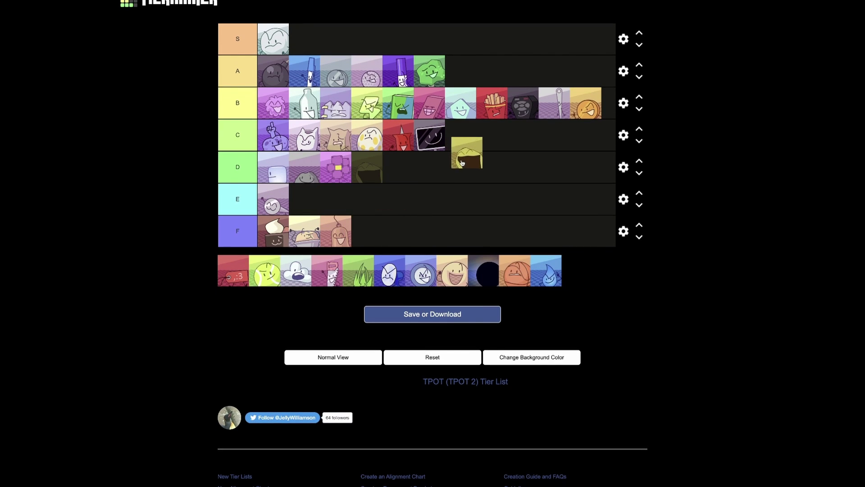
left_click_drag(487, 147, 473, 146)
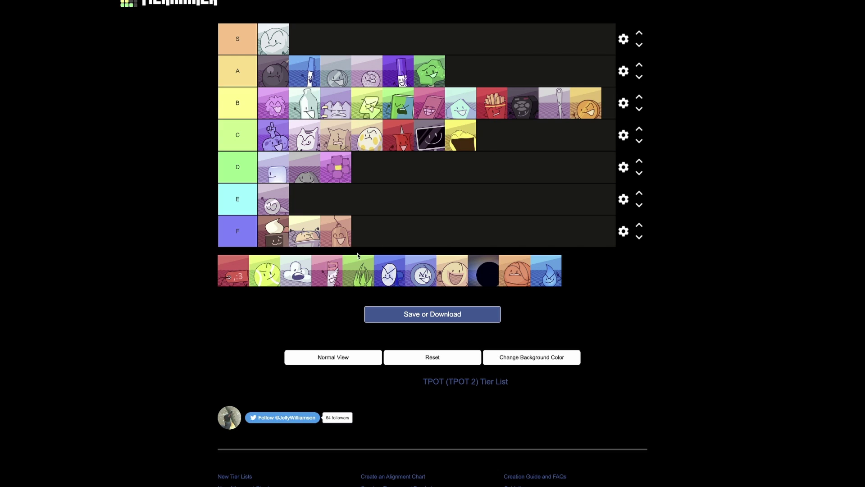
scroll(314, 245, "up", 1)
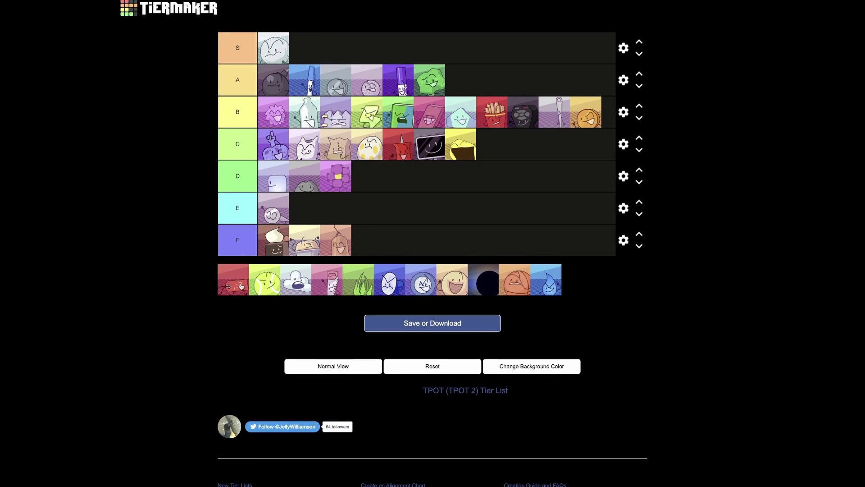
mouse_move(239, 284)
left_mouse_down()
mouse_move(269, 221)
mouse_move(233, 293)
left_mouse_up()
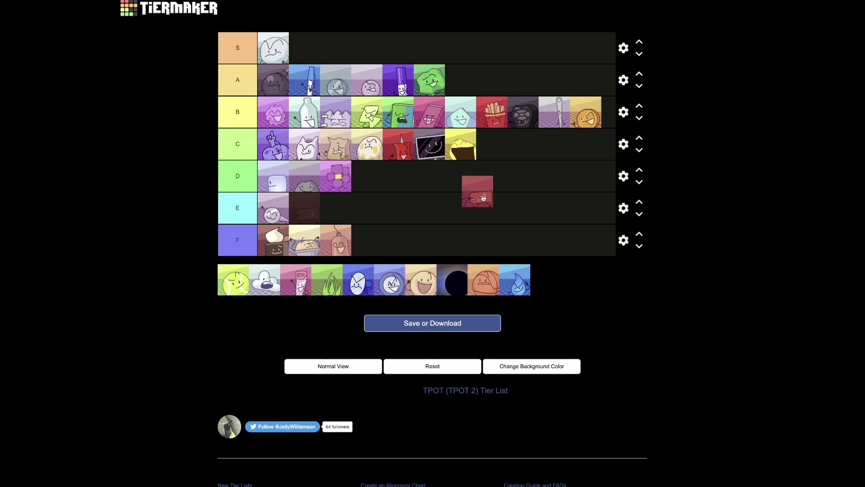
left_click_drag(233, 292, 603, 119)
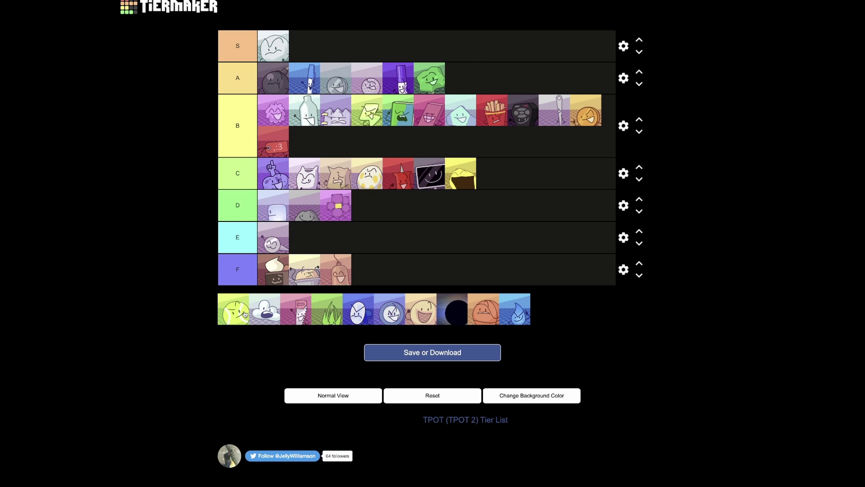
- Put the tennis ball and cloud characters at the end of tier A
left_click_drag(243, 314, 231, 311)
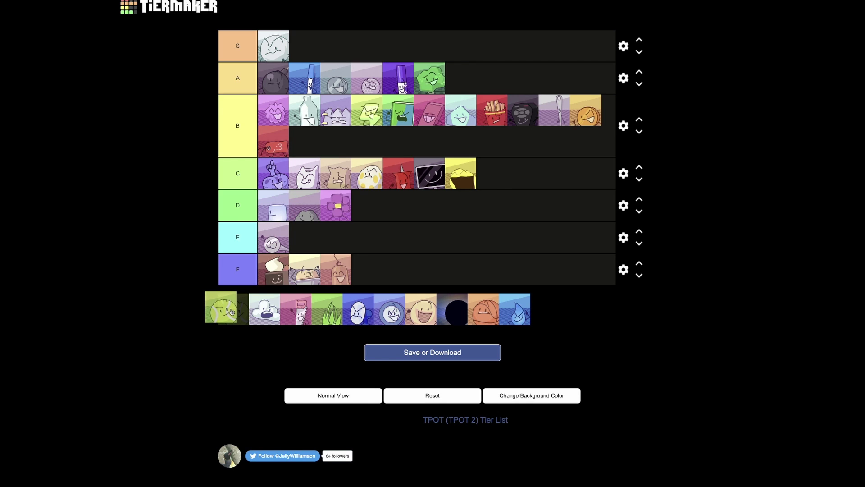
left_click_drag(231, 311, 484, 82)
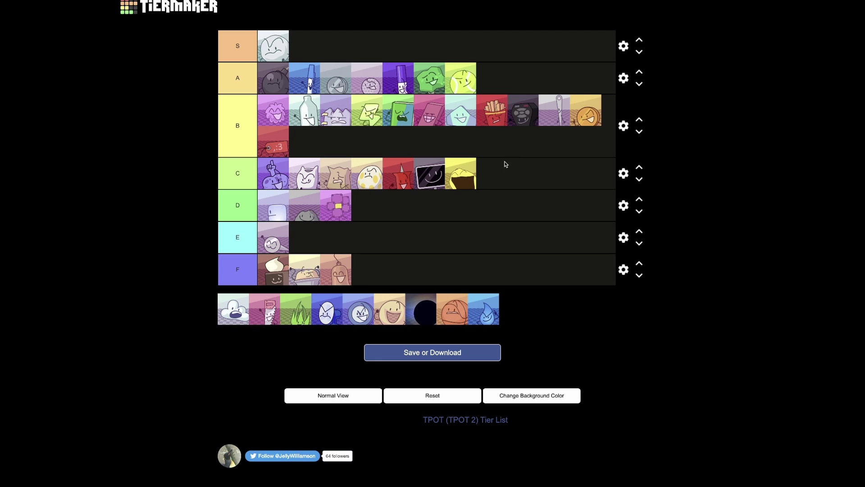
mouse_move(234, 309)
left_mouse_down()
mouse_move(328, 123)
mouse_move(304, 142)
left_mouse_up()
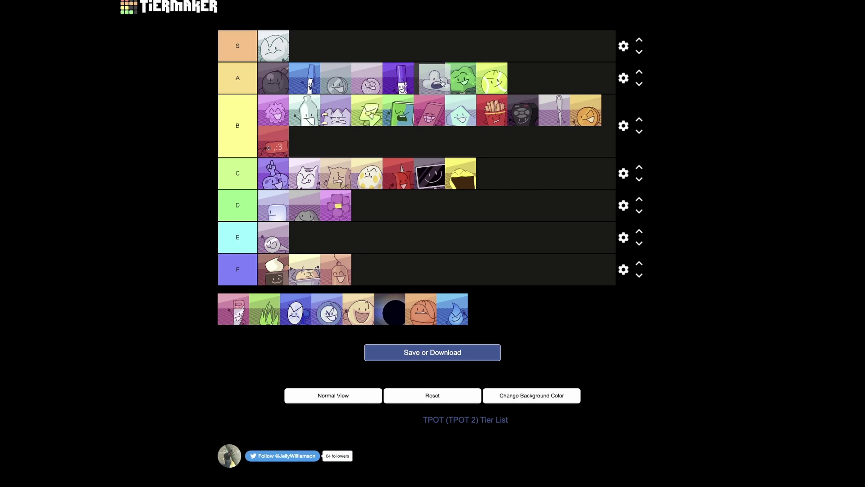
left_click_drag(304, 142, 492, 79)
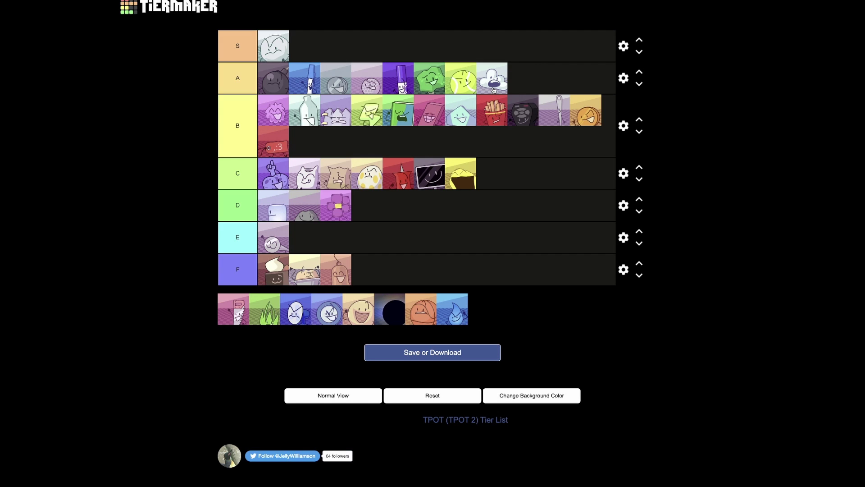
- Rank the pink character and the grass character in tier B's second line
left_click_drag(240, 310, 257, 288)
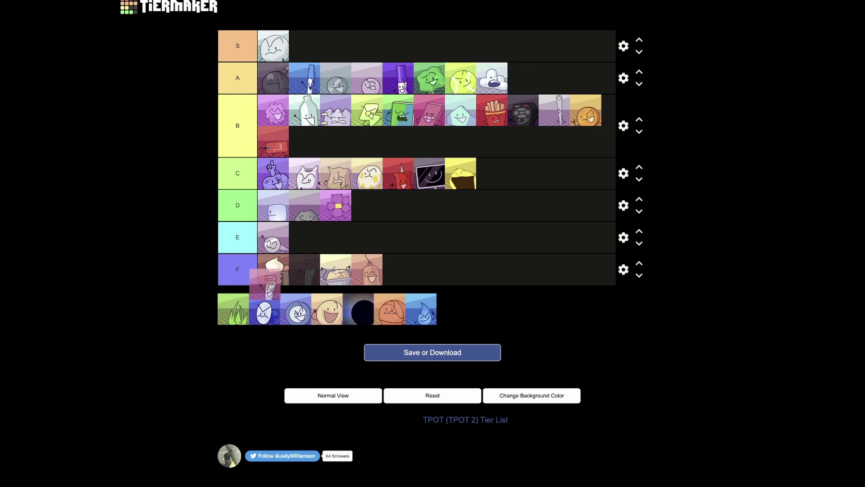
left_click_drag(257, 288, 320, 142)
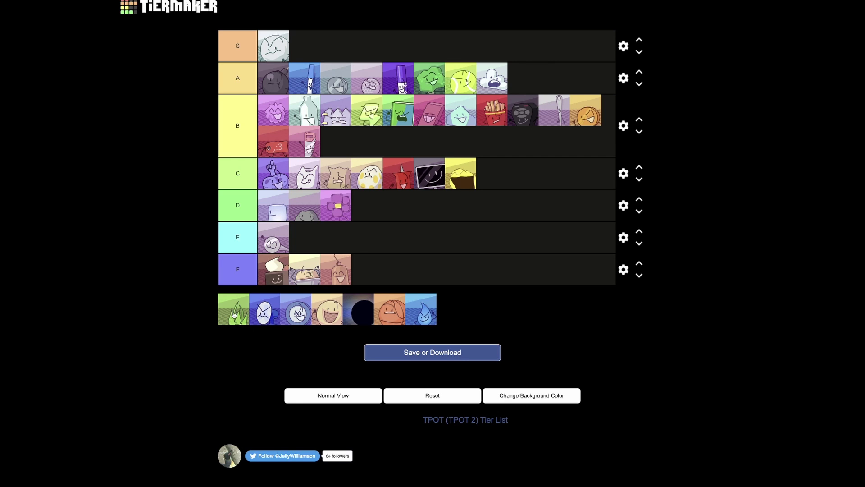
mouse_move(233, 316)
left_mouse_down()
mouse_move(339, 142)
mouse_move(501, 179)
left_mouse_up()
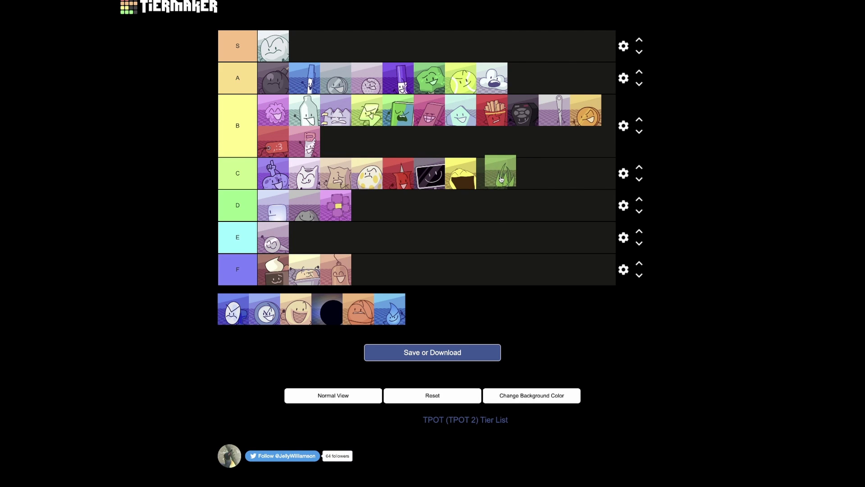
left_click_drag(502, 179, 359, 144)
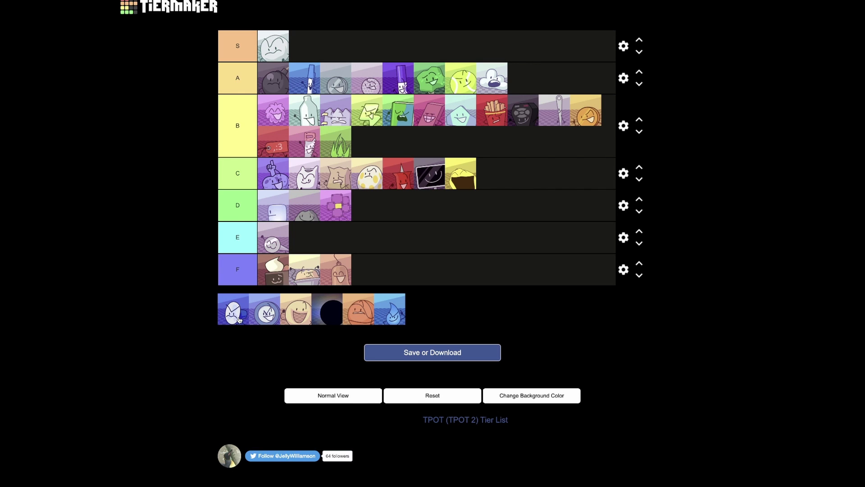
- Rank the angry blue character in S and the next blue character at the end of A
left_click_drag(238, 319, 324, 44)
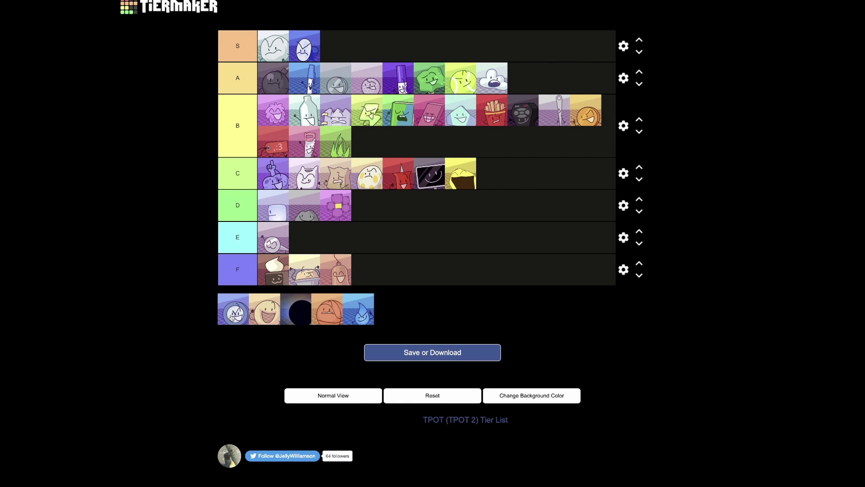
mouse_move(233, 318)
left_mouse_down()
mouse_move(380, 292)
mouse_move(370, 280)
mouse_move(402, 146)
left_mouse_up()
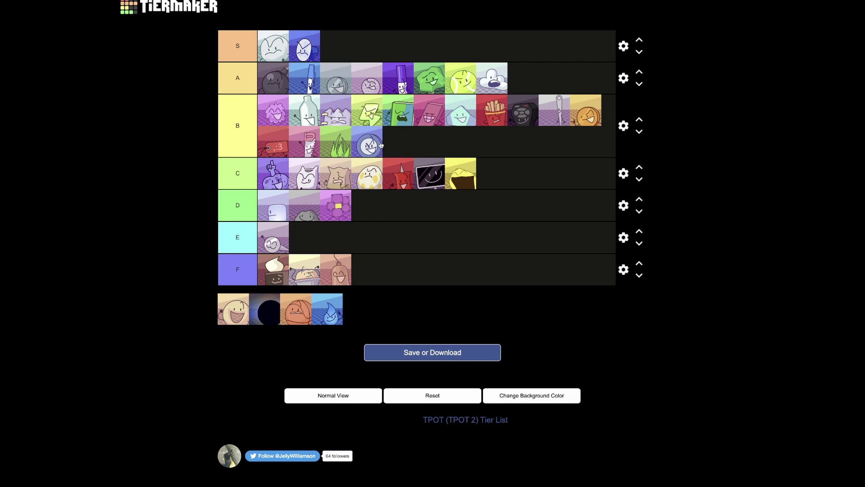
left_click_drag(402, 147, 529, 86)
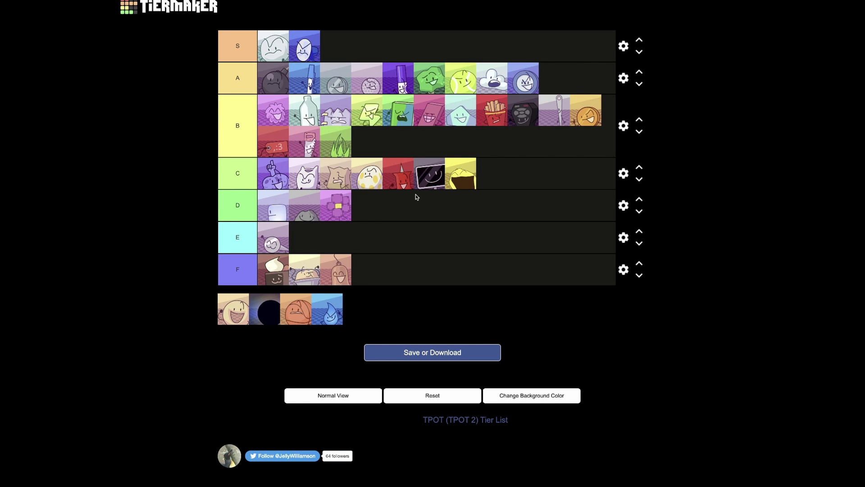
mouse_move(519, 84)
left_mouse_down()
mouse_move(421, 57)
mouse_move(538, 83)
left_mouse_up()
- Place the smiling cream character in B's second line and the dark ball in tier A
left_click_drag(240, 323, 332, 304)
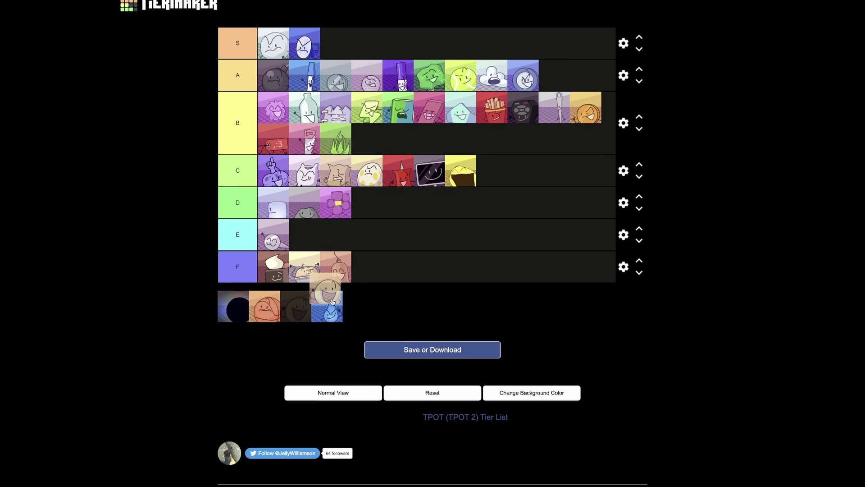
mouse_move(332, 304)
left_mouse_down()
mouse_move(373, 140)
mouse_move(389, 141)
left_mouse_up()
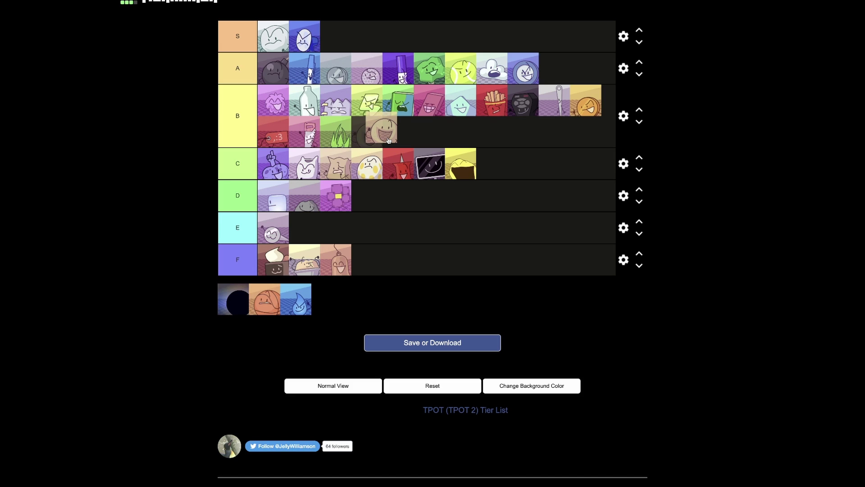
left_click_drag(389, 140, 389, 142)
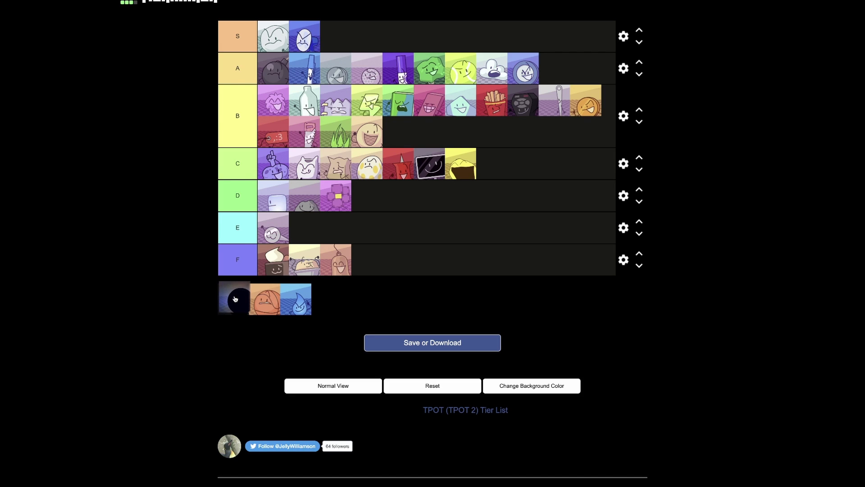
left_click_drag(235, 299, 238, 297)
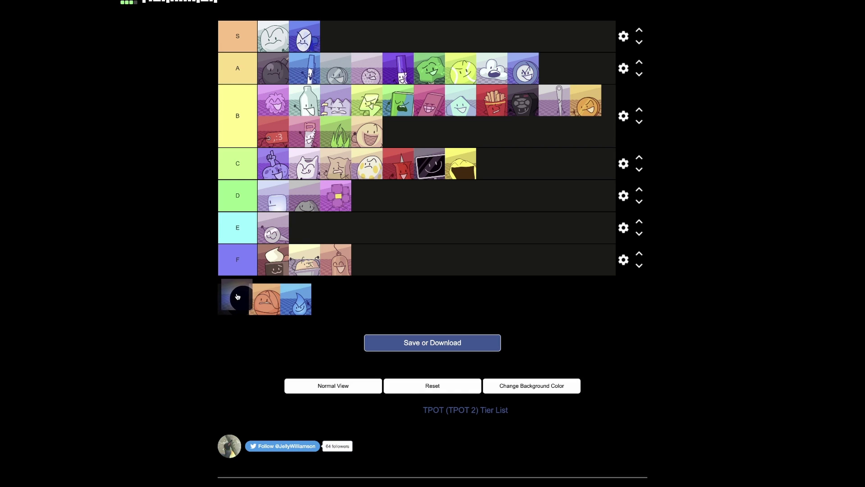
mouse_move(237, 296)
left_mouse_down()
mouse_move(332, 299)
mouse_move(396, 164)
mouse_move(421, 135)
mouse_move(434, 140)
mouse_move(545, 83)
mouse_move(482, 132)
mouse_move(564, 87)
left_mouse_up()
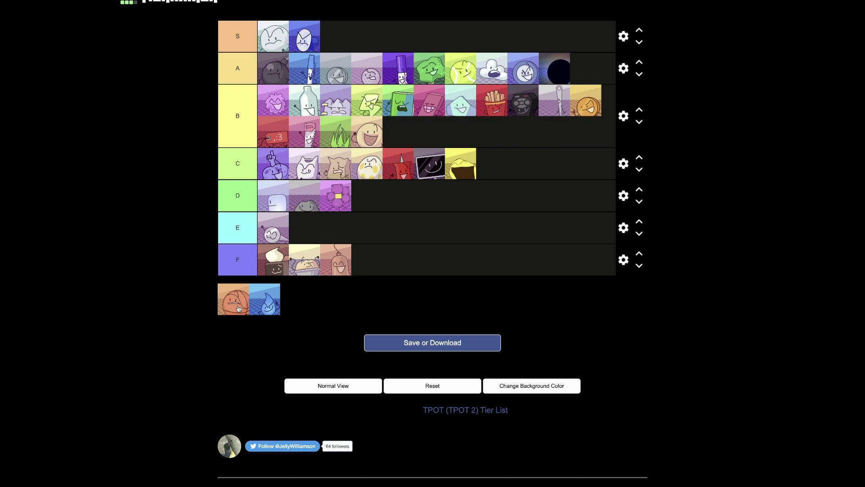
- Put the basketball at the front of tier D and the last droplet character in E
left_click_drag(239, 309, 405, 215)
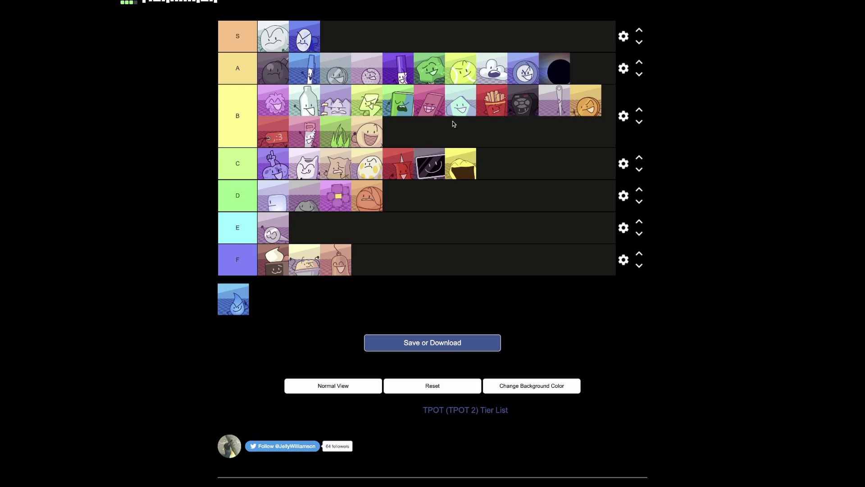
left_click_drag(375, 194, 274, 196)
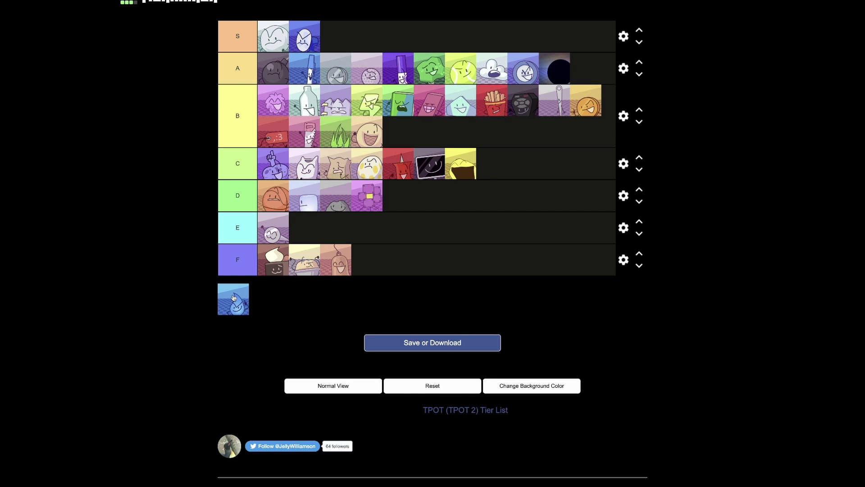
left_click_drag(233, 298, 265, 298)
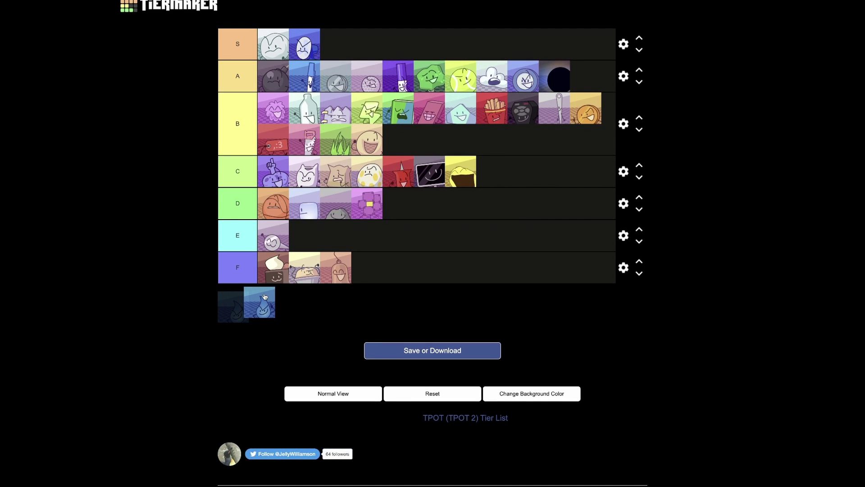
mouse_move(265, 298)
left_mouse_down()
mouse_move(322, 240)
mouse_move(312, 242)
left_mouse_up()
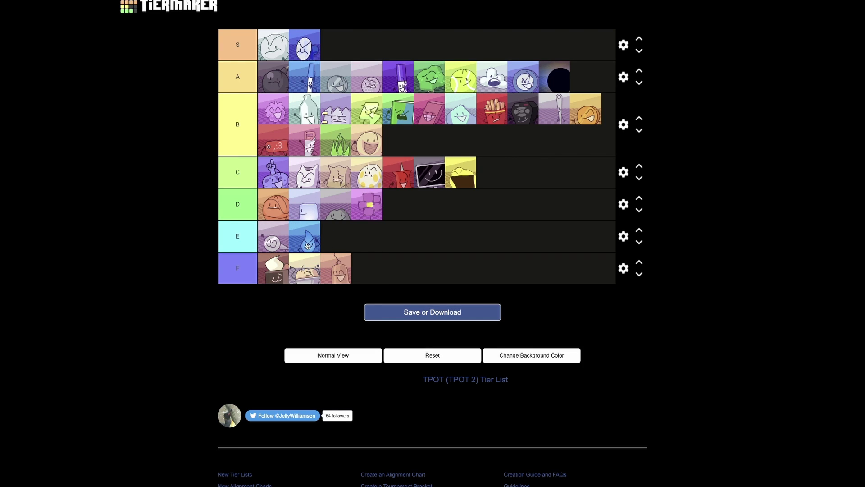